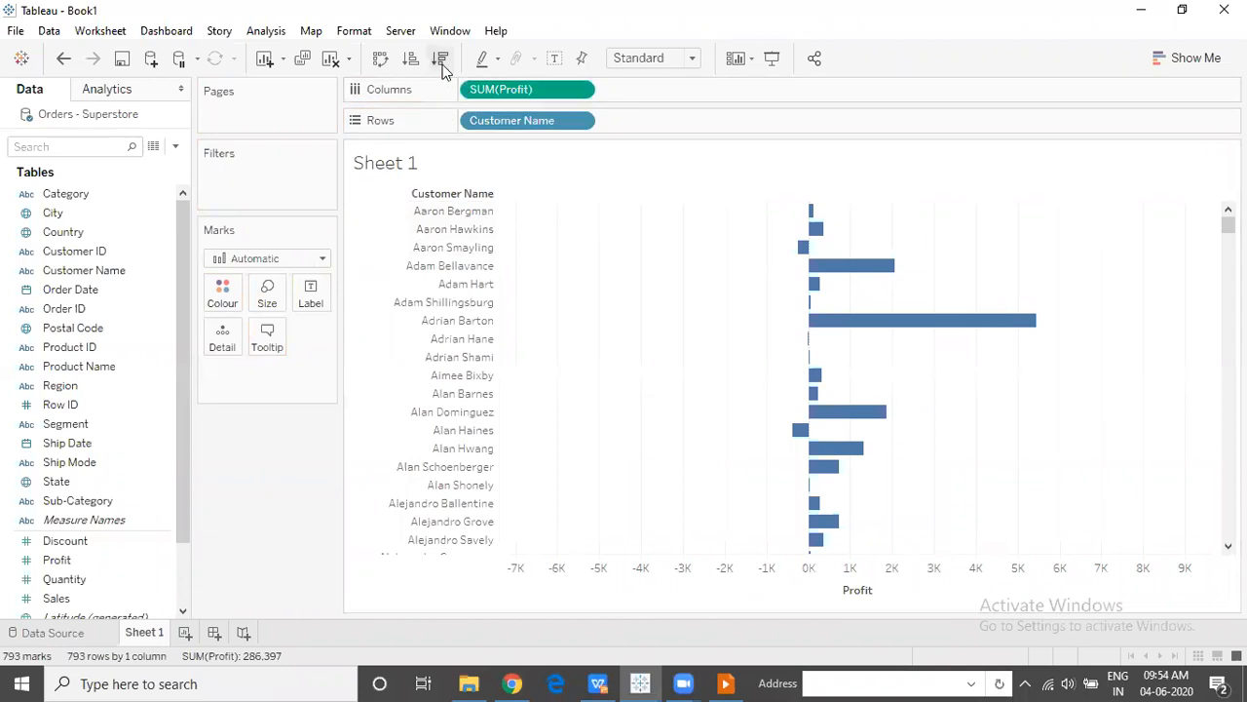
Step: Sort the customers in descending order by profit
left_click(440, 60)
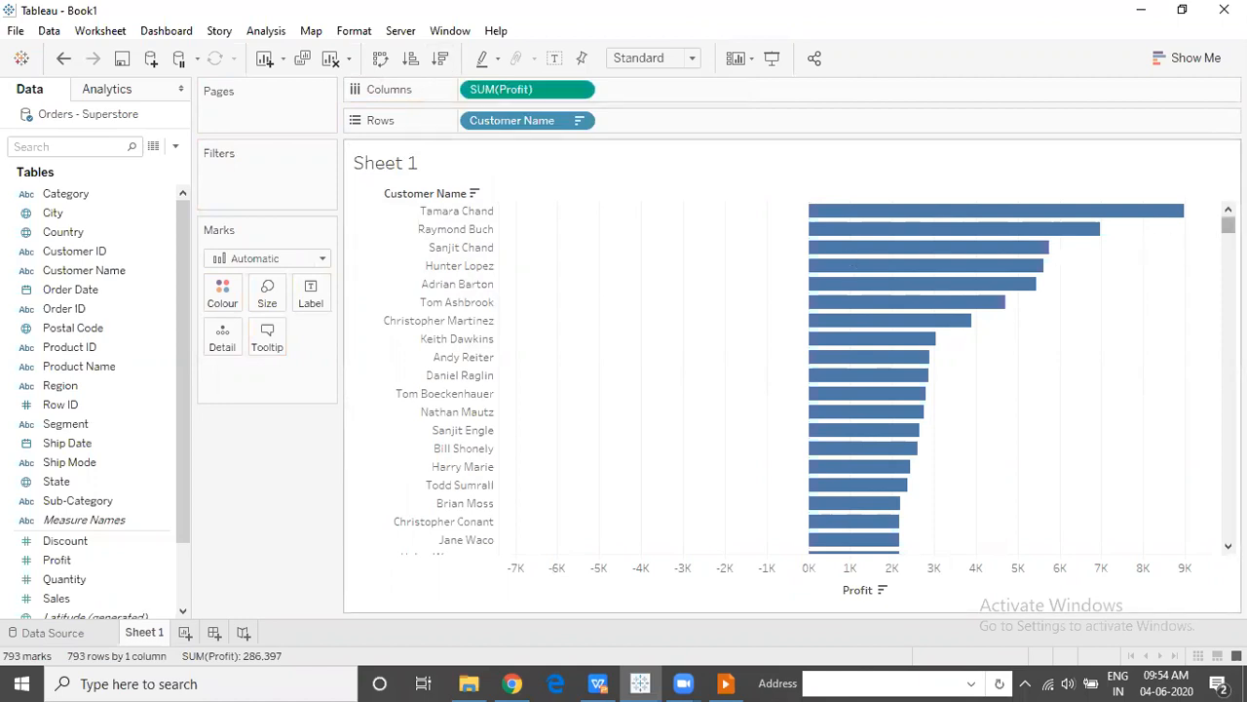
mouse_move(1228, 225)
left_mouse_down()
mouse_move(1228, 526)
mouse_move(1228, 225)
left_mouse_up()
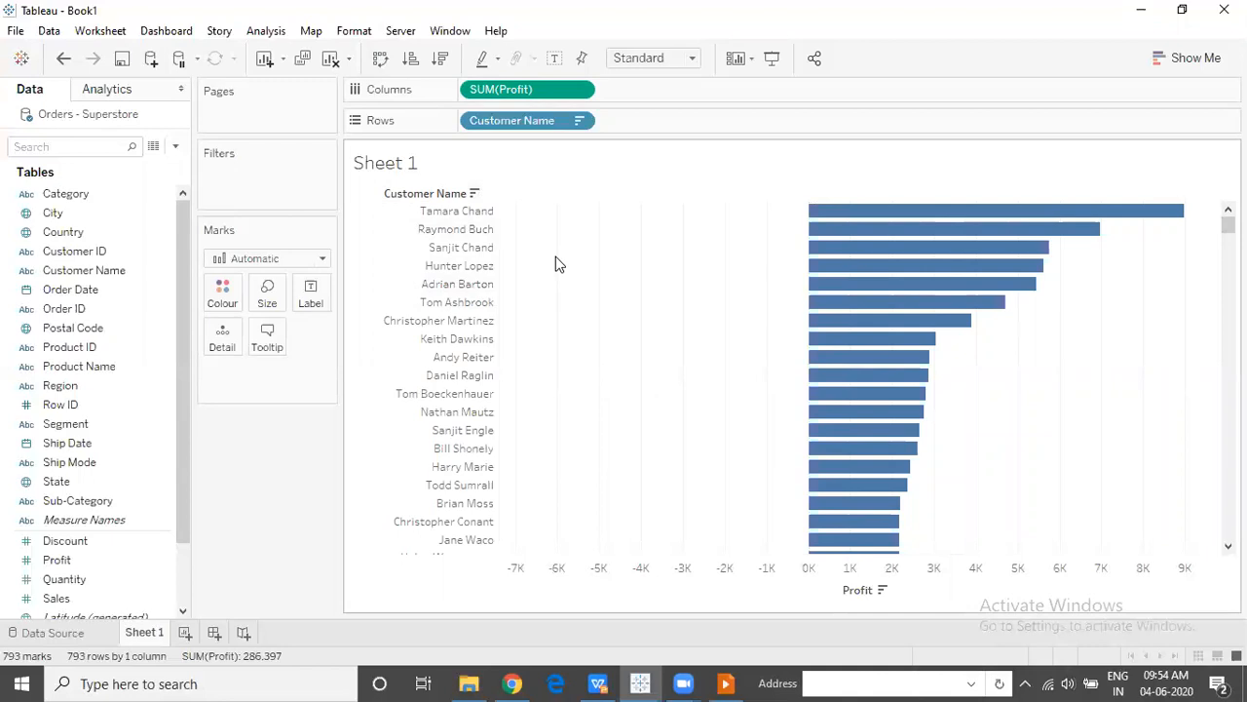
Step: Add a Customer Name filter that keeps the top 5 customers by sum of Profit
left_click(113, 276)
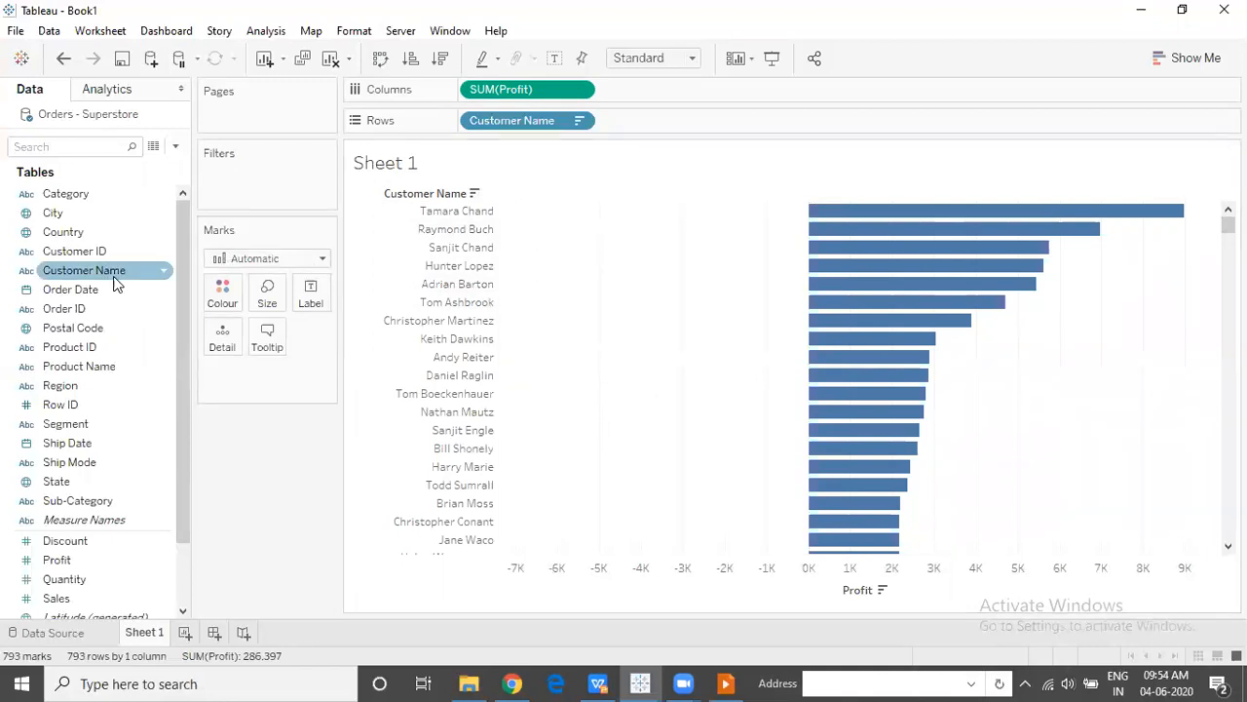
left_click_drag(97, 281, 263, 187)
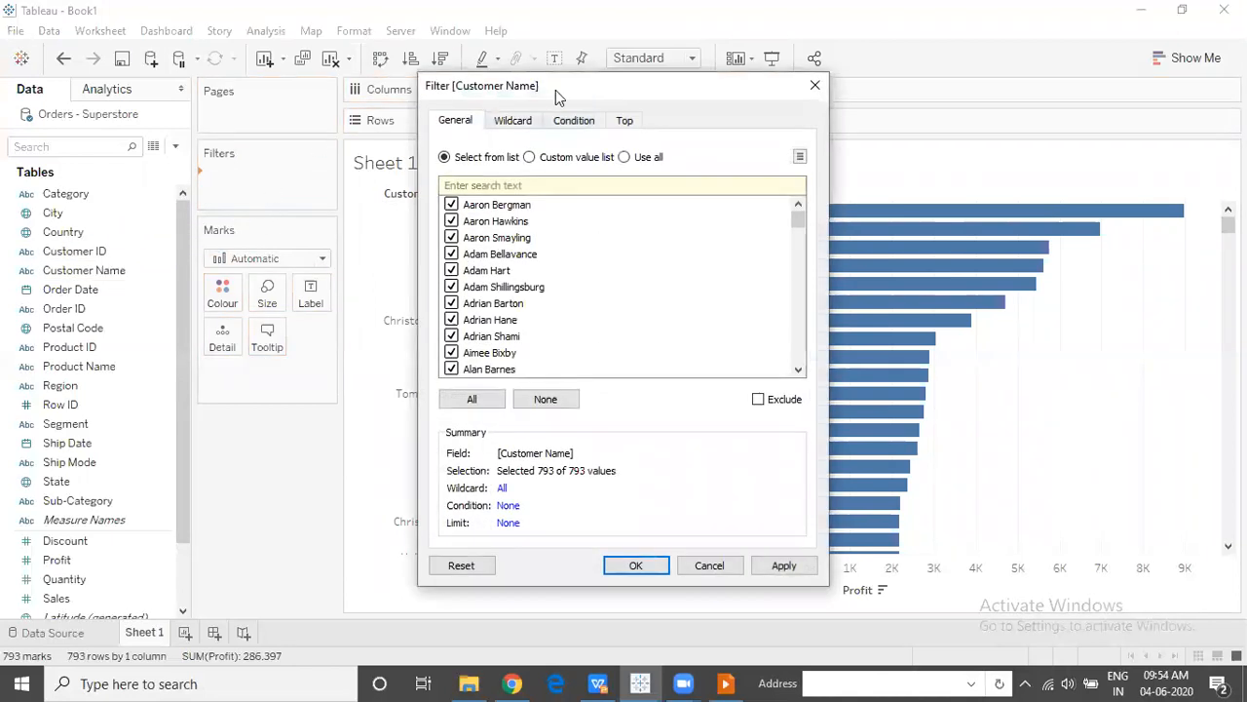
left_click(615, 123)
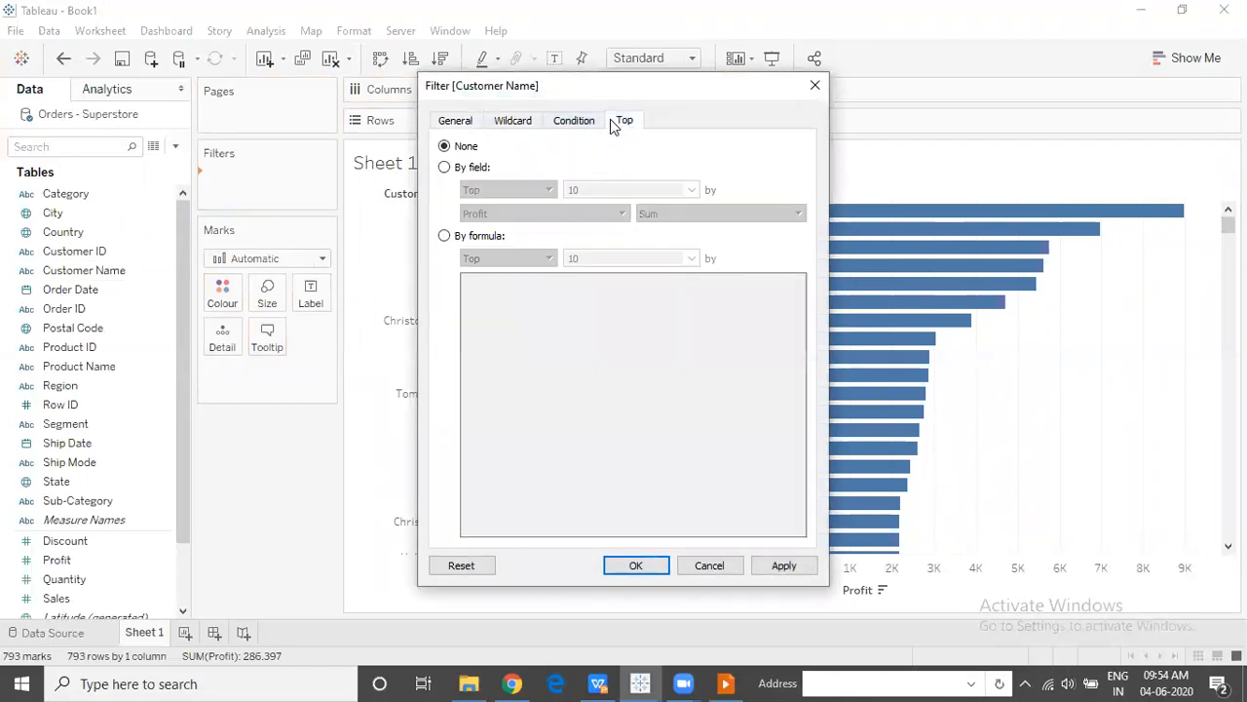
left_click(444, 169)
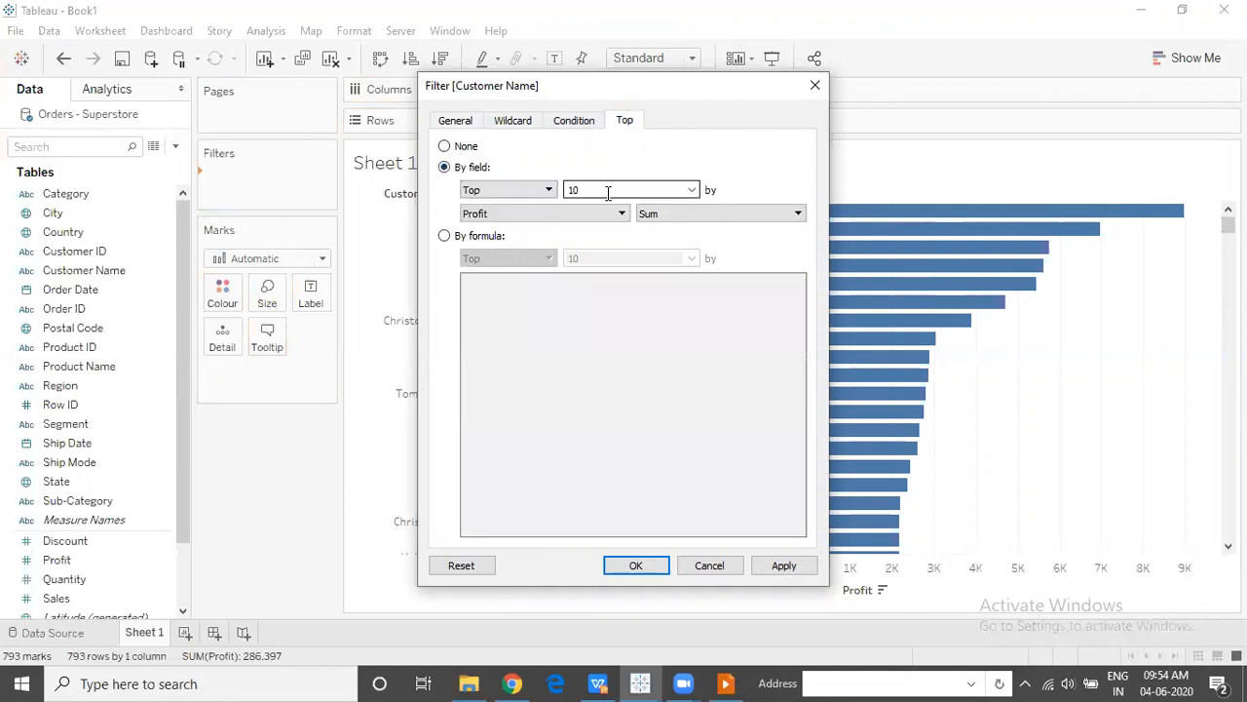
left_click_drag(606, 189, 569, 191)
type("5")
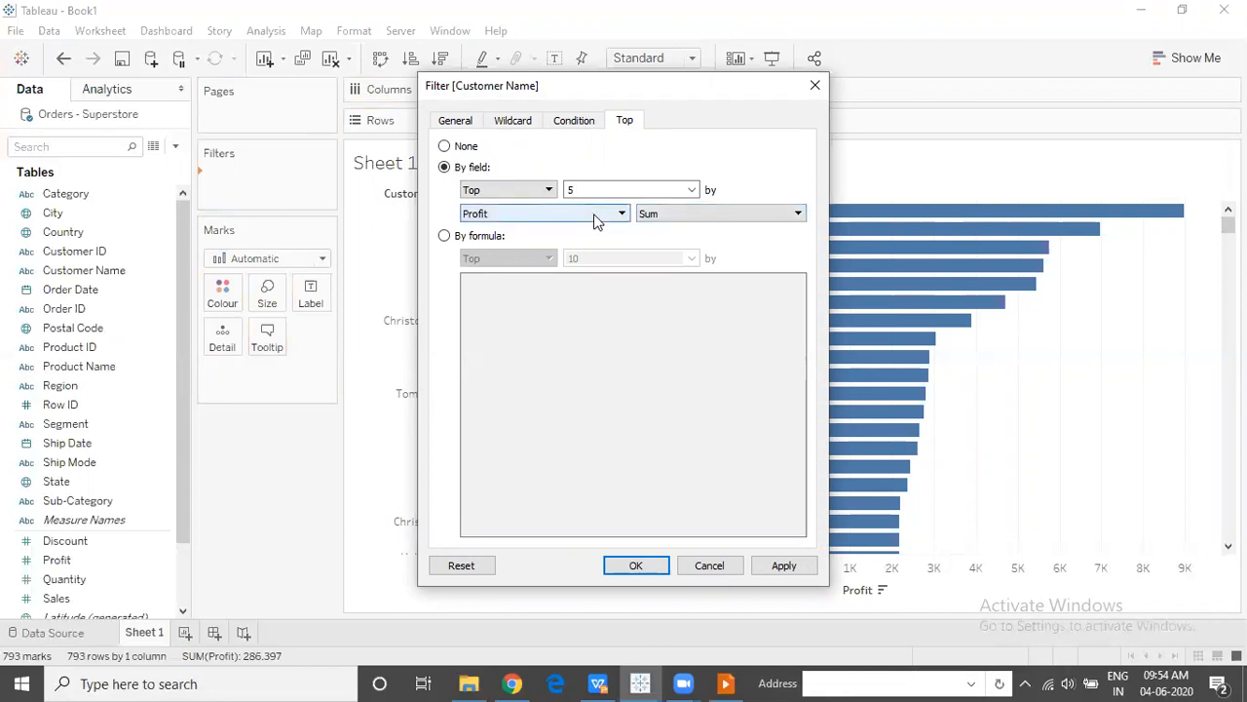
left_click(647, 565)
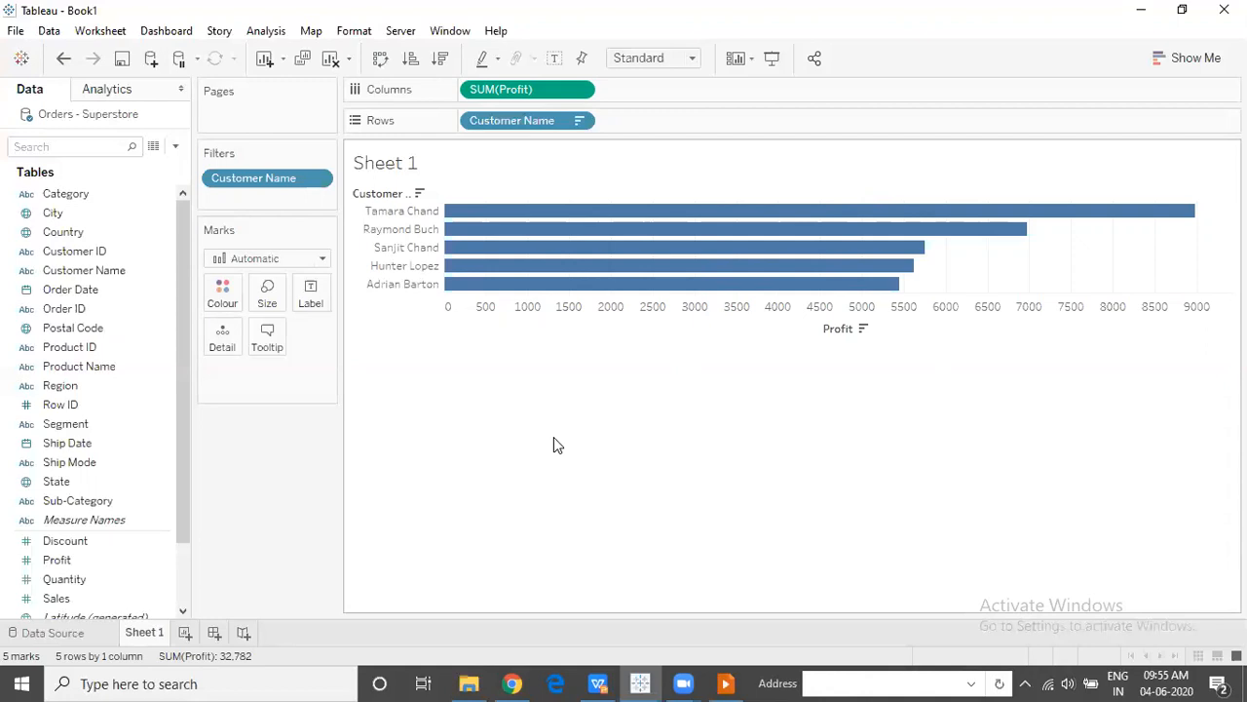
Step: Edit the Customer Name filter and start creating a new parameter for its top-by-field count
left_click(316, 180)
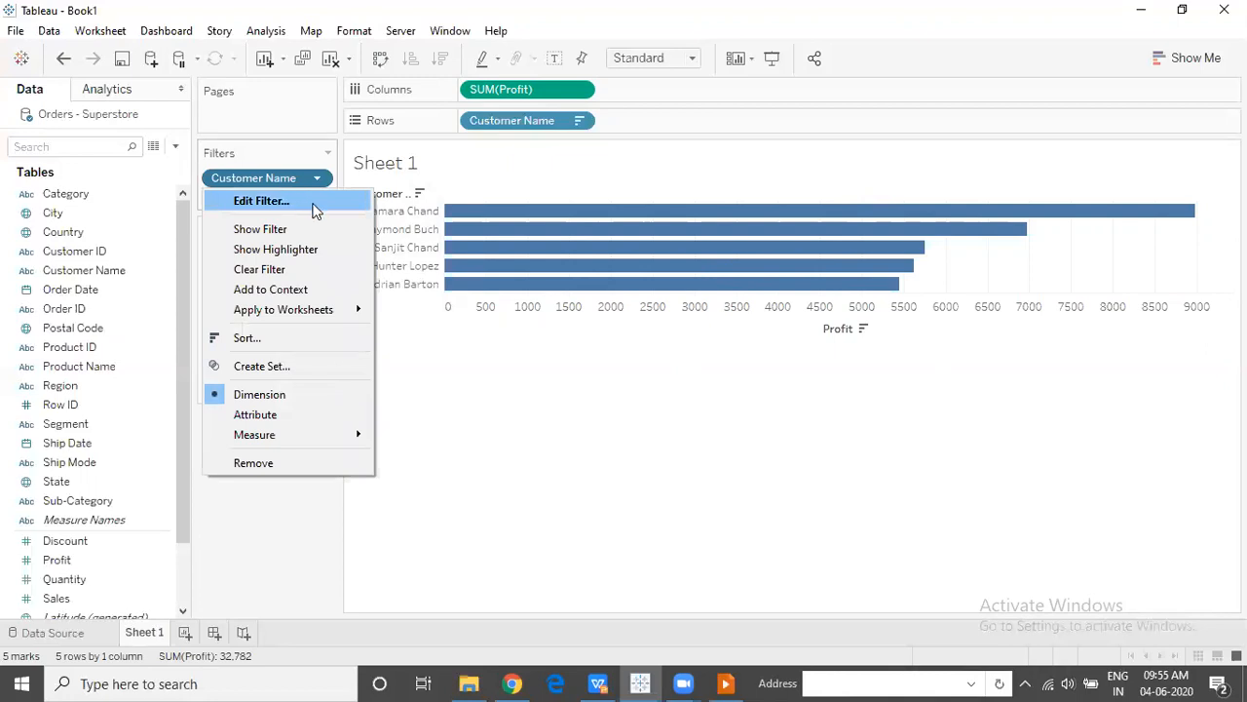
left_click(313, 208)
left_click(574, 188)
double_click(585, 188)
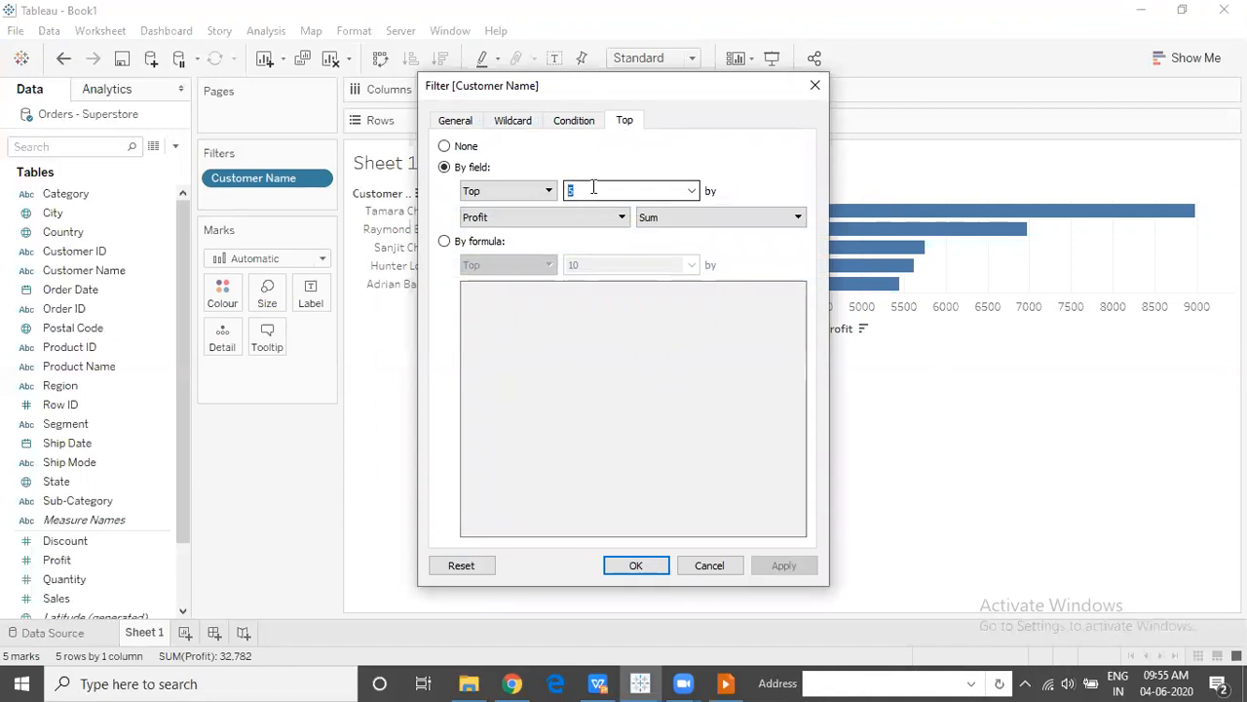
left_click(585, 190)
double_click(586, 190)
left_click(692, 191)
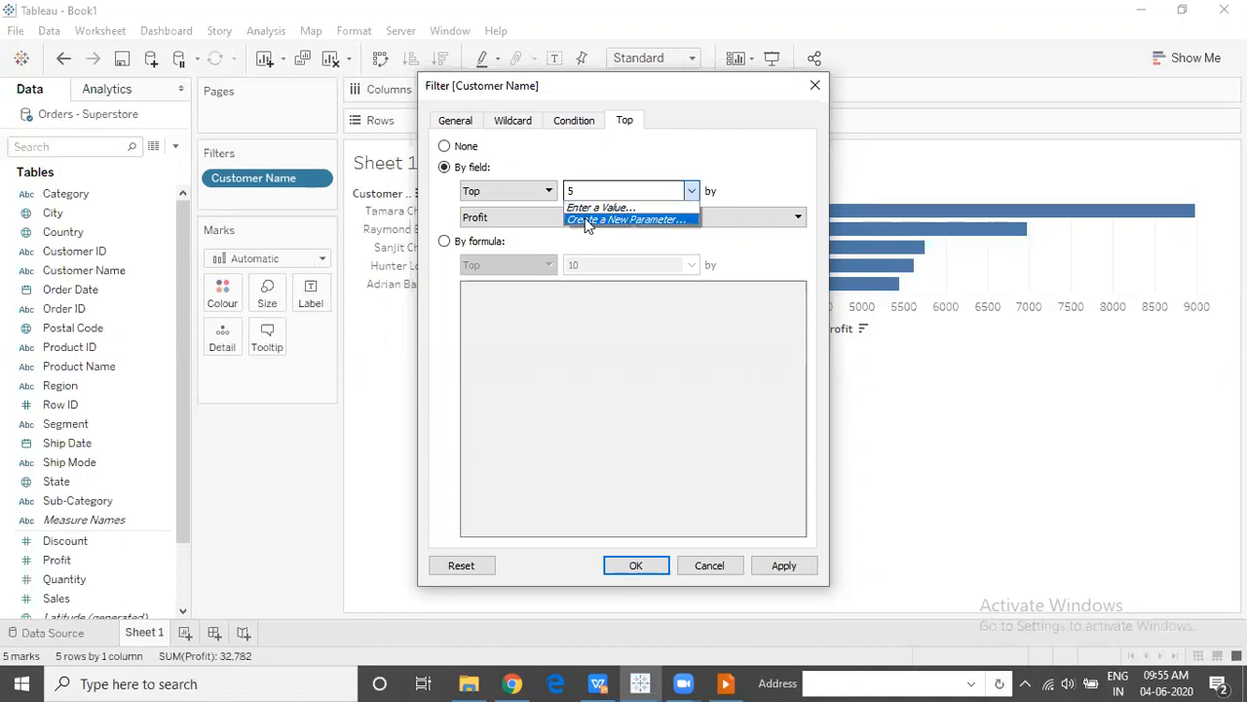
left_click(612, 217)
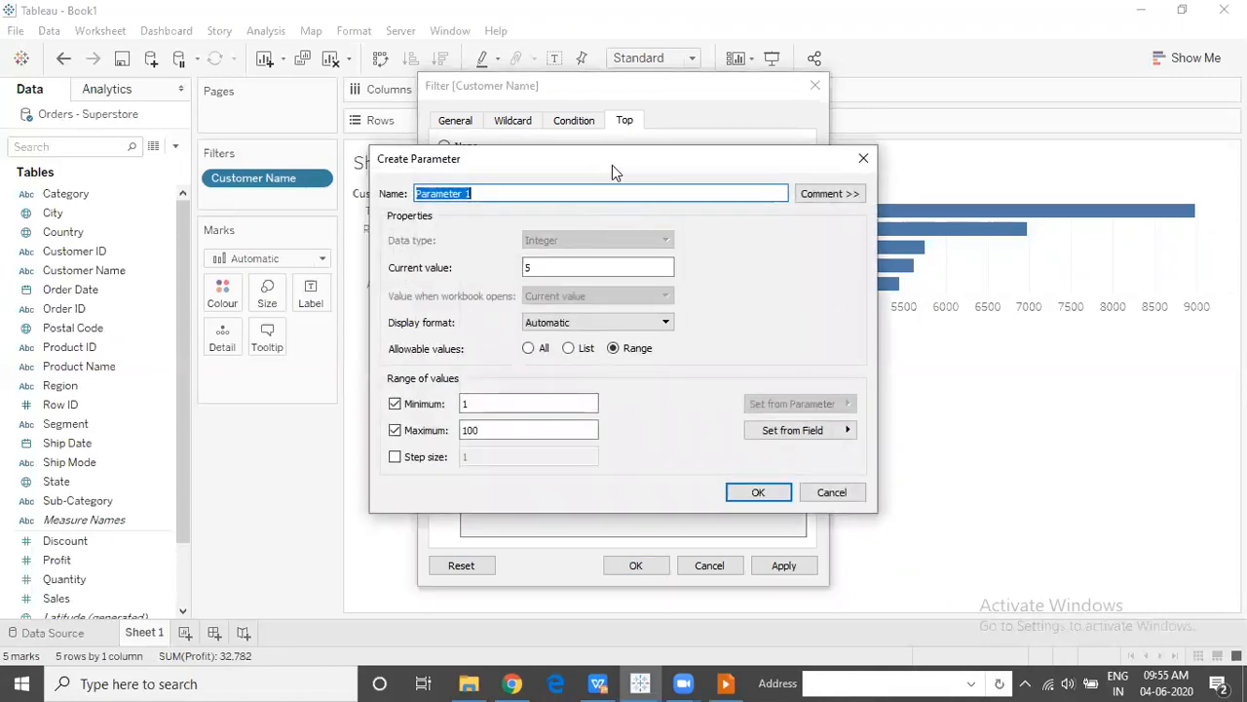
Step: Name the new parameter Top N
left_click_drag(612, 165, 692, 218)
left_click(570, 243)
left_click_drag(570, 244, 490, 245)
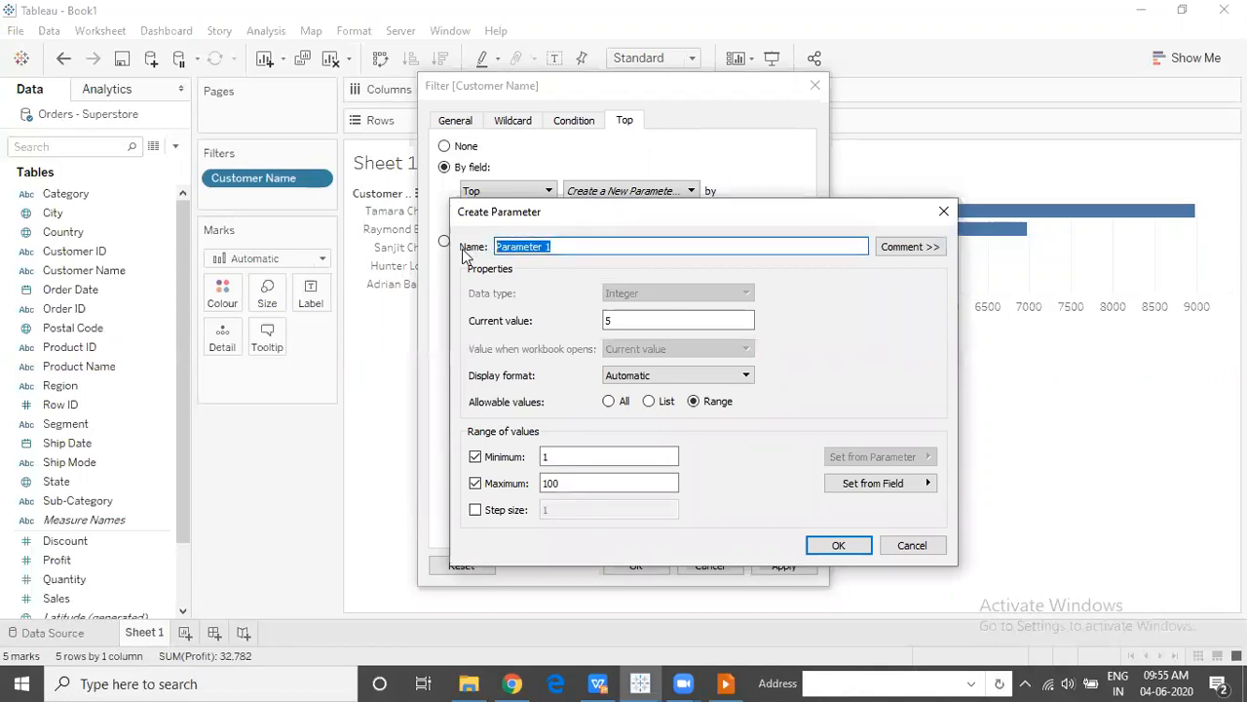
type("Top N")
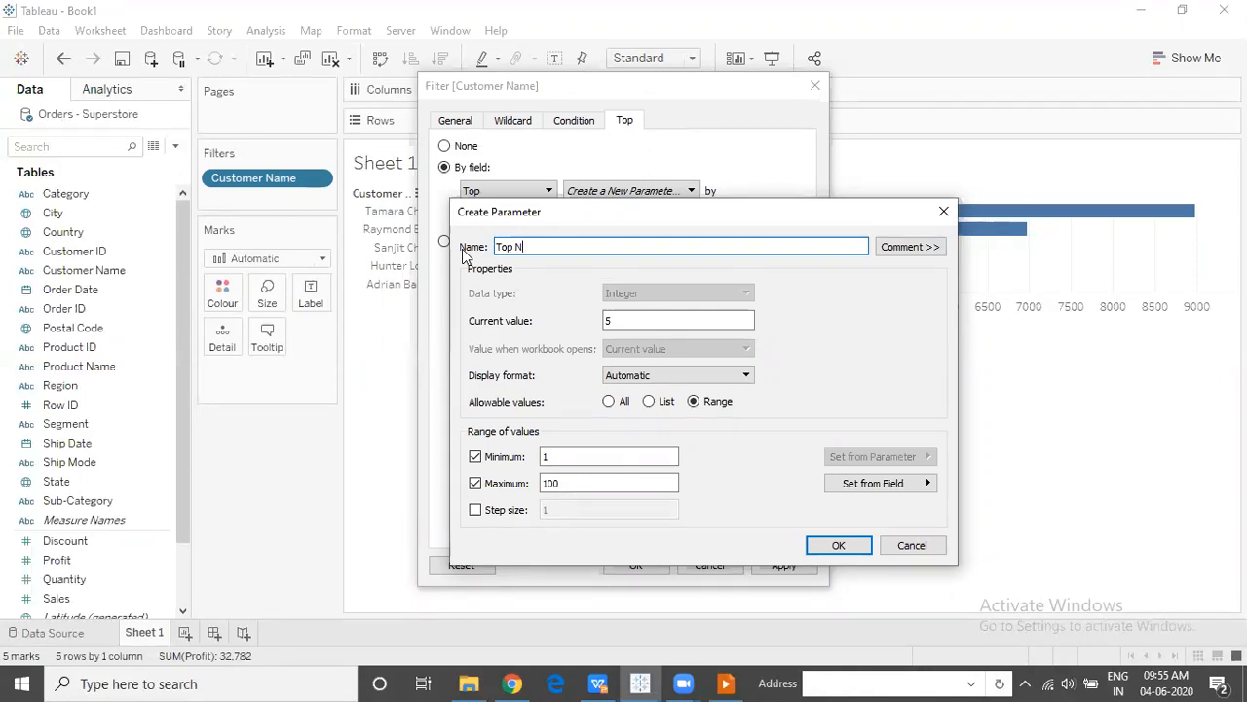
left_click_drag(654, 215, 643, 239)
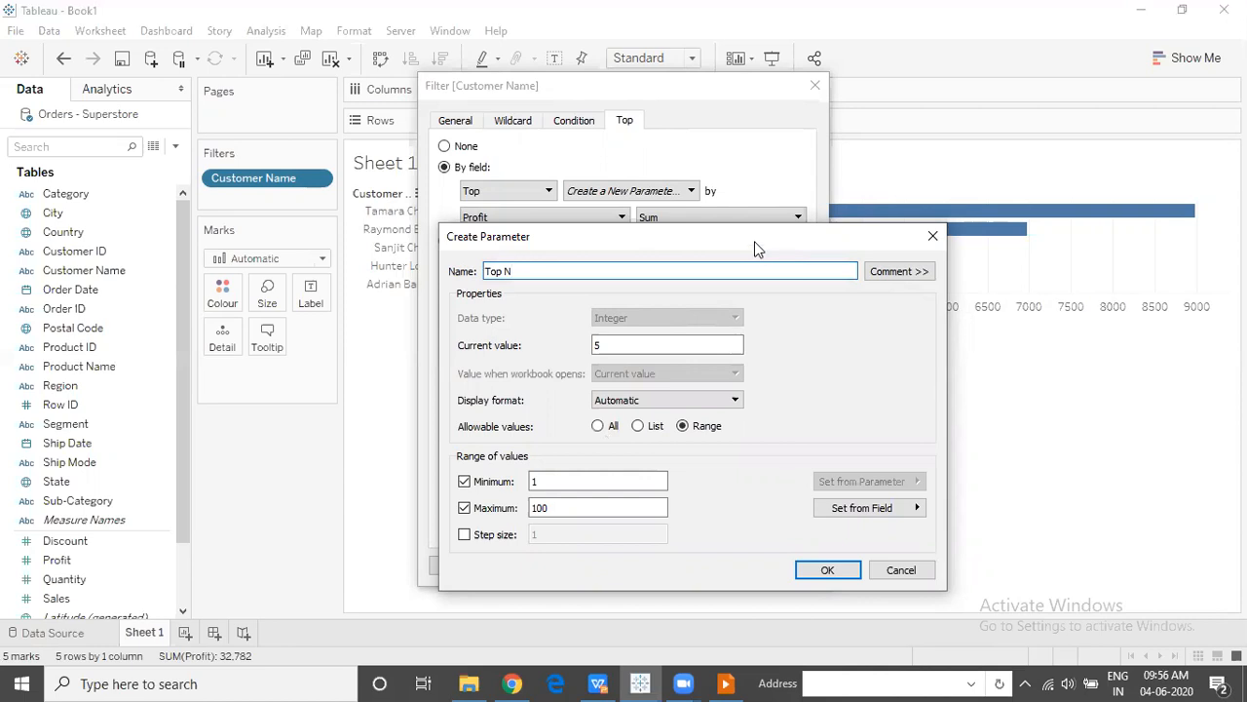
left_click_drag(758, 249, 747, 286)
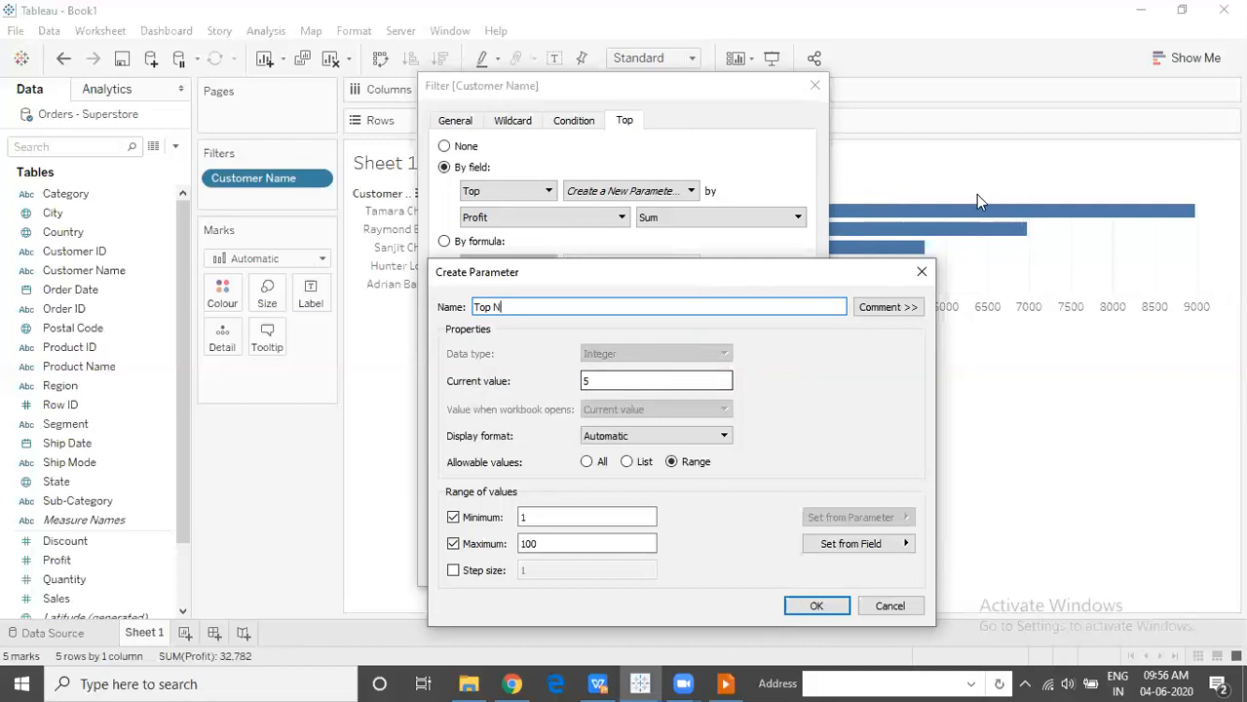
Step: Try the All, List and Range options for the parameter's allowable values
left_click(586, 380)
double_click(586, 380)
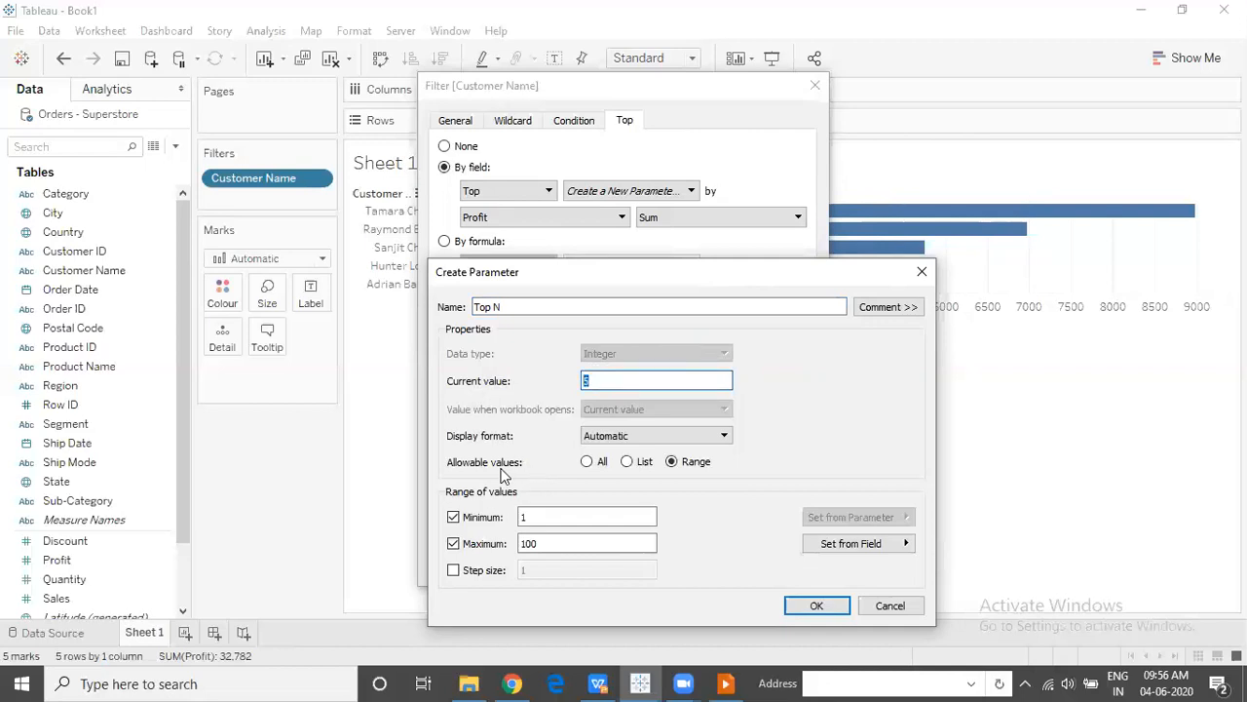
left_click(587, 463)
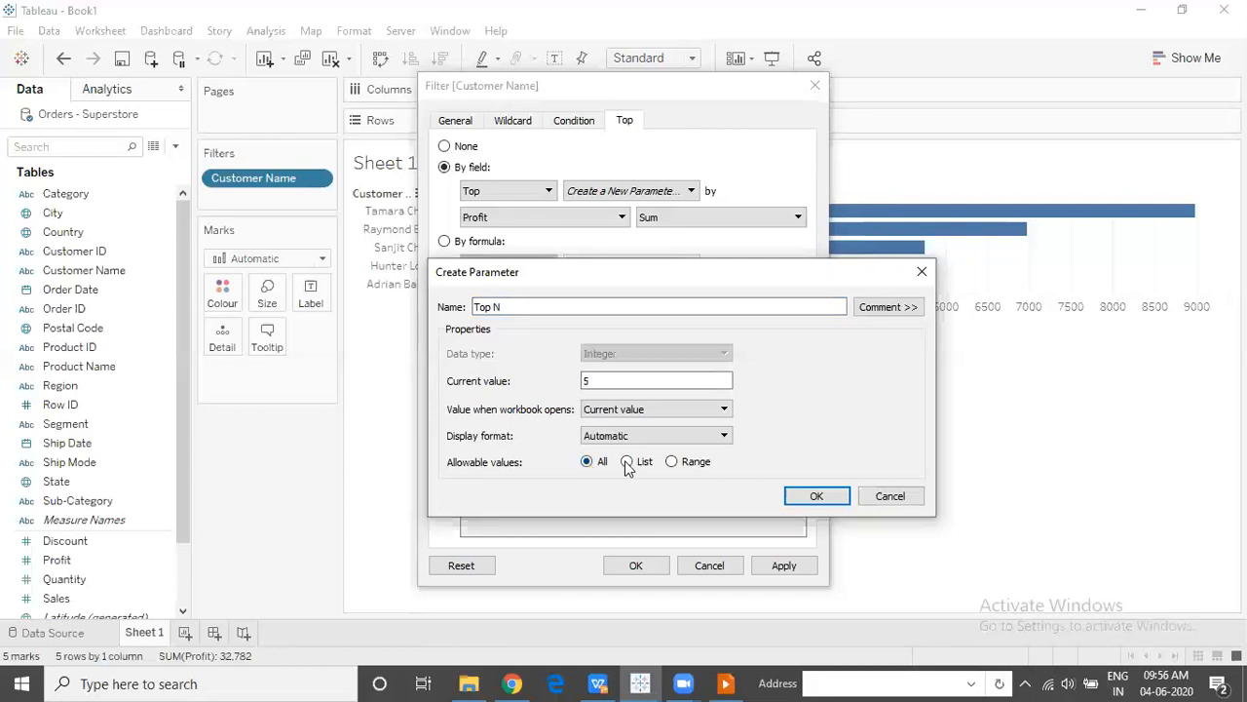
left_click(626, 462)
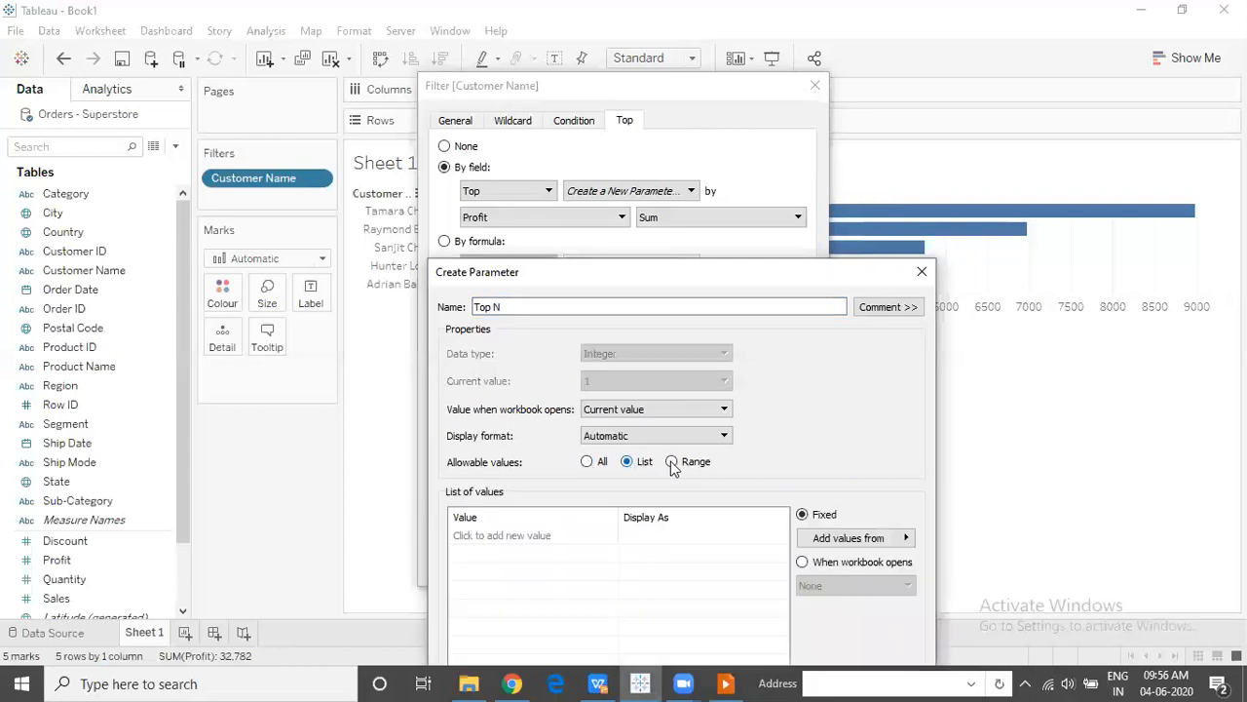
left_click(671, 462)
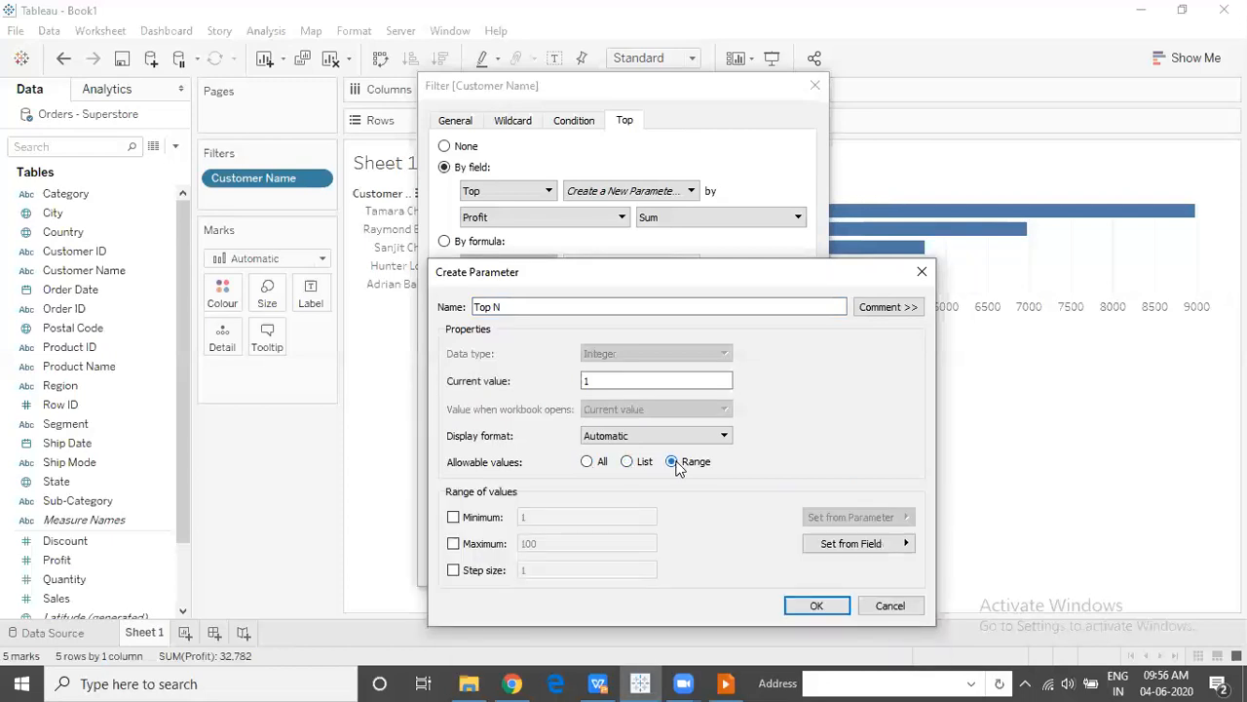
Step: Allow all values for the Top N parameter with a current value of 10, and apply it to the Customer Name filter
left_click(587, 462)
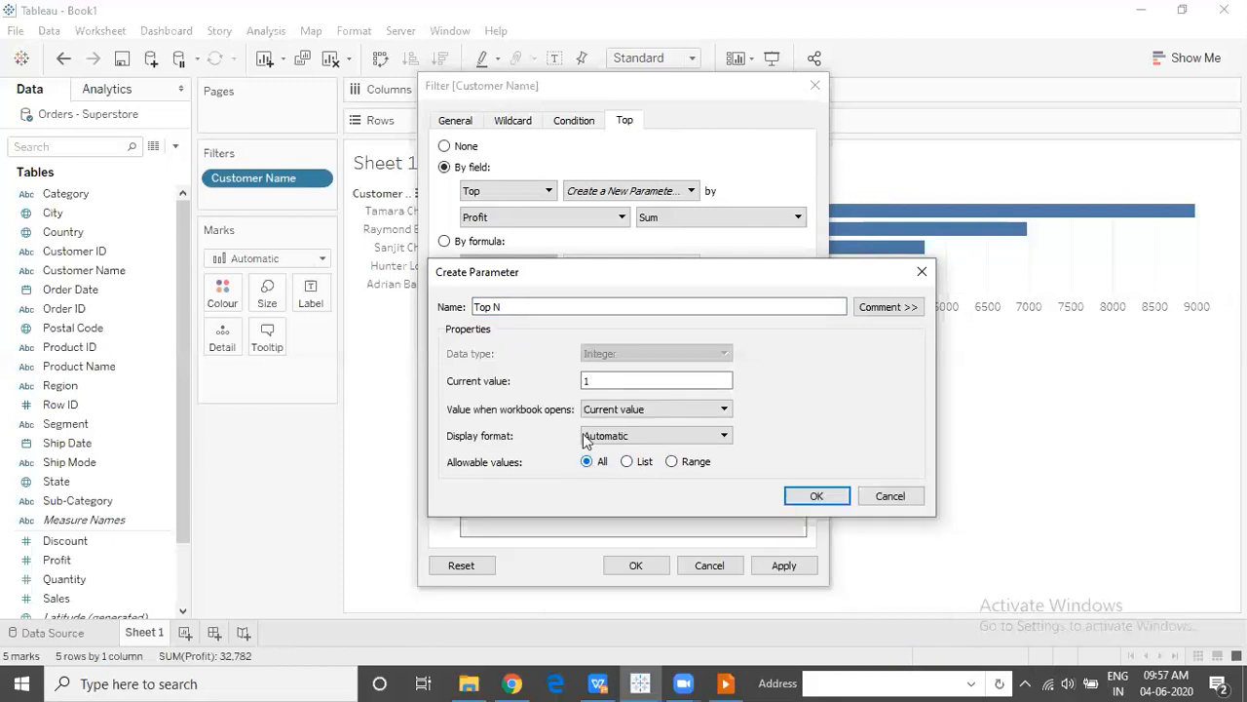
double_click(597, 380)
type("0")
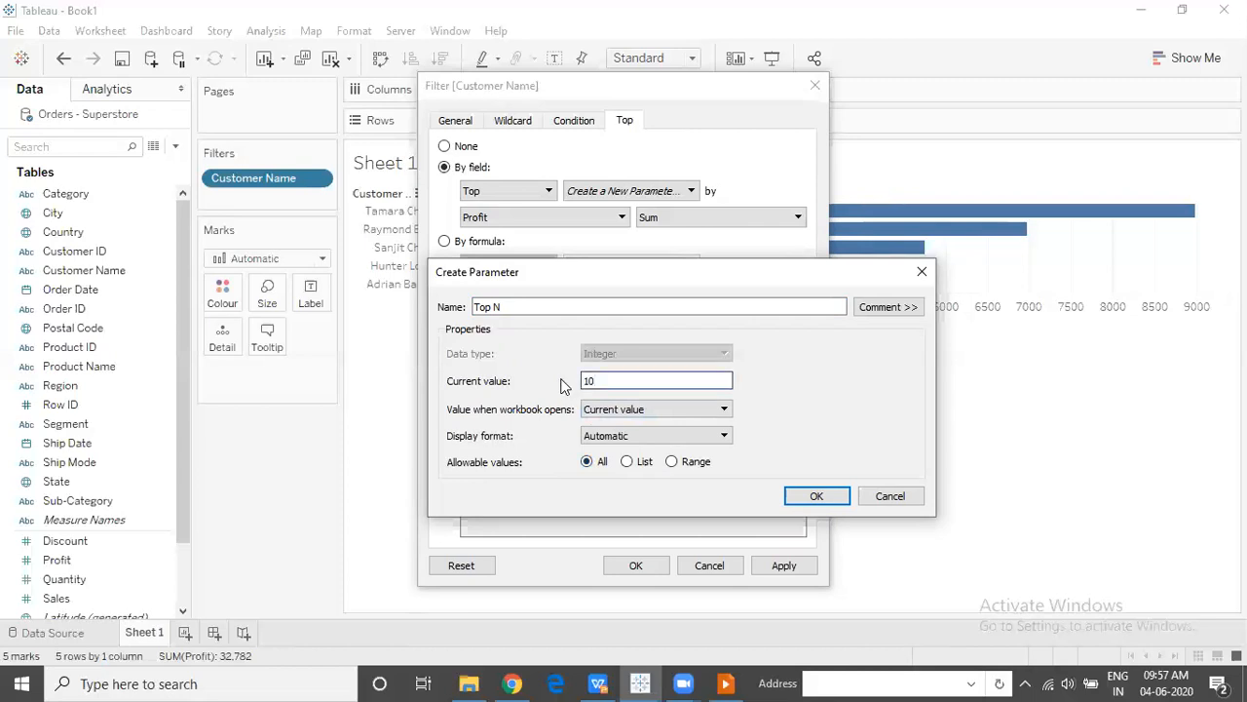
left_click_drag(588, 380, 574, 380)
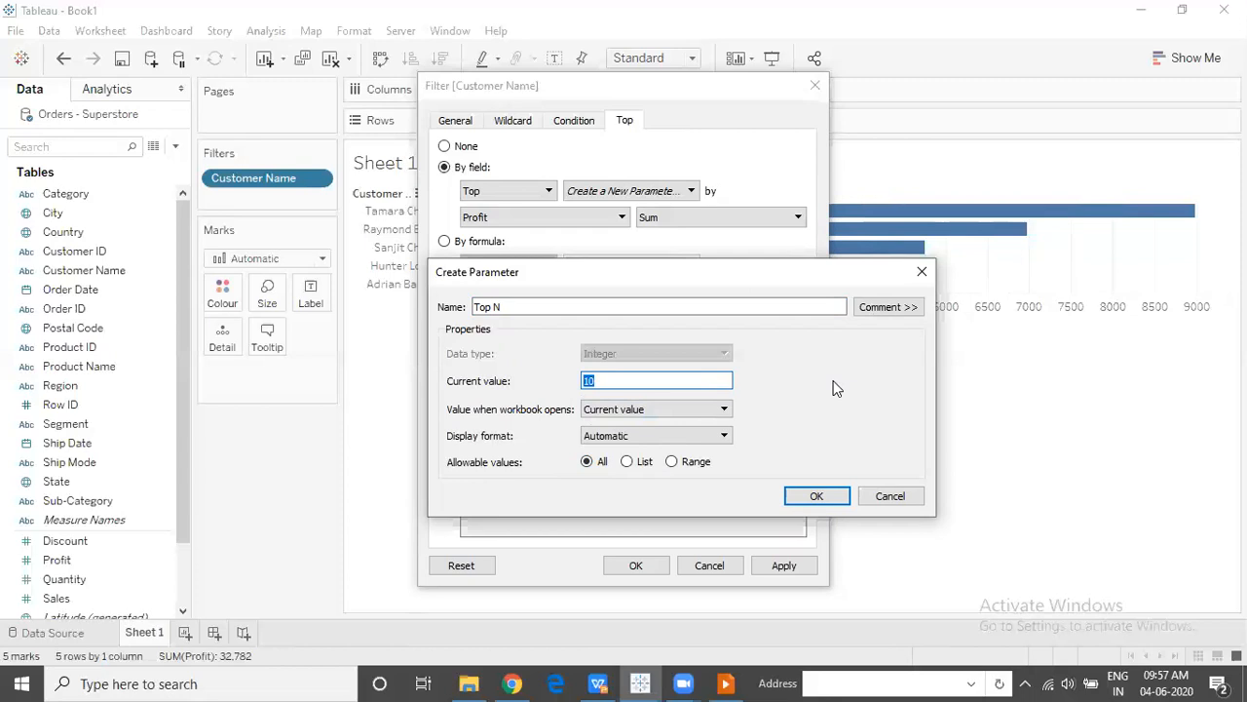
left_click(809, 496)
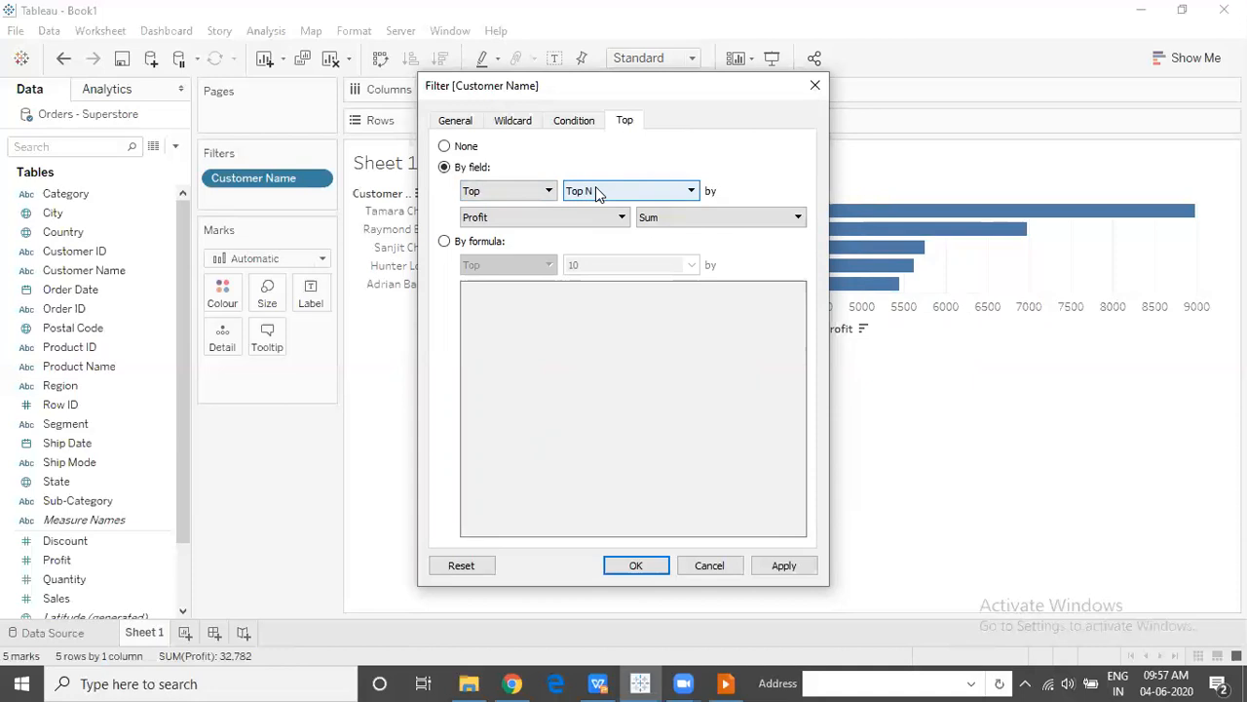
left_click(638, 565)
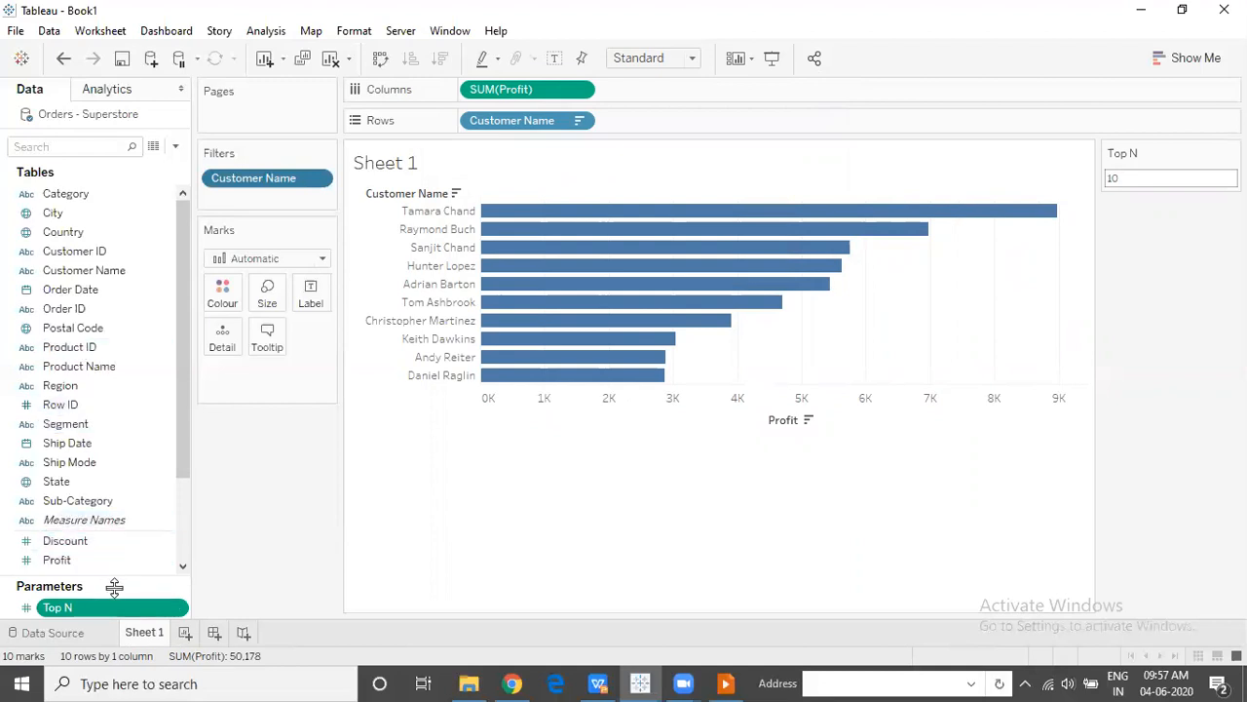
Step: Set the Top N parameter to 3 to limit the chart to three customers
left_click(1167, 179)
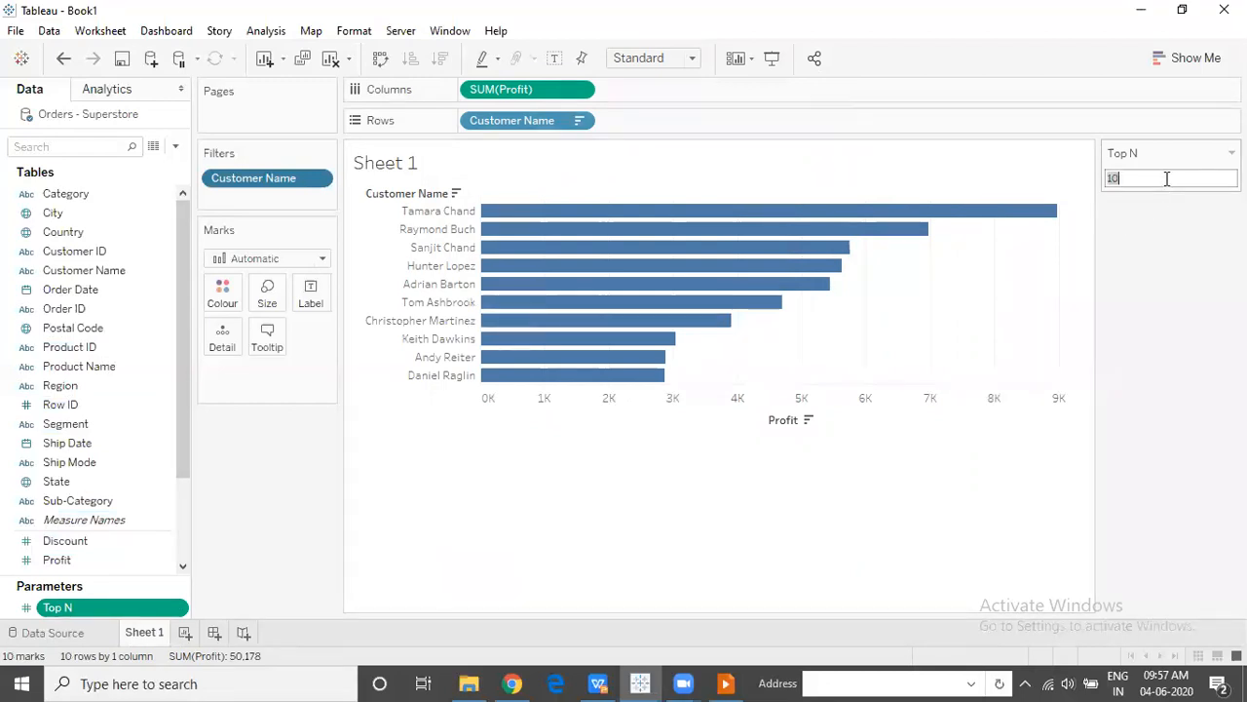
left_click(1134, 175)
left_click_drag(1134, 175, 1103, 174)
type("3")
key("Return")
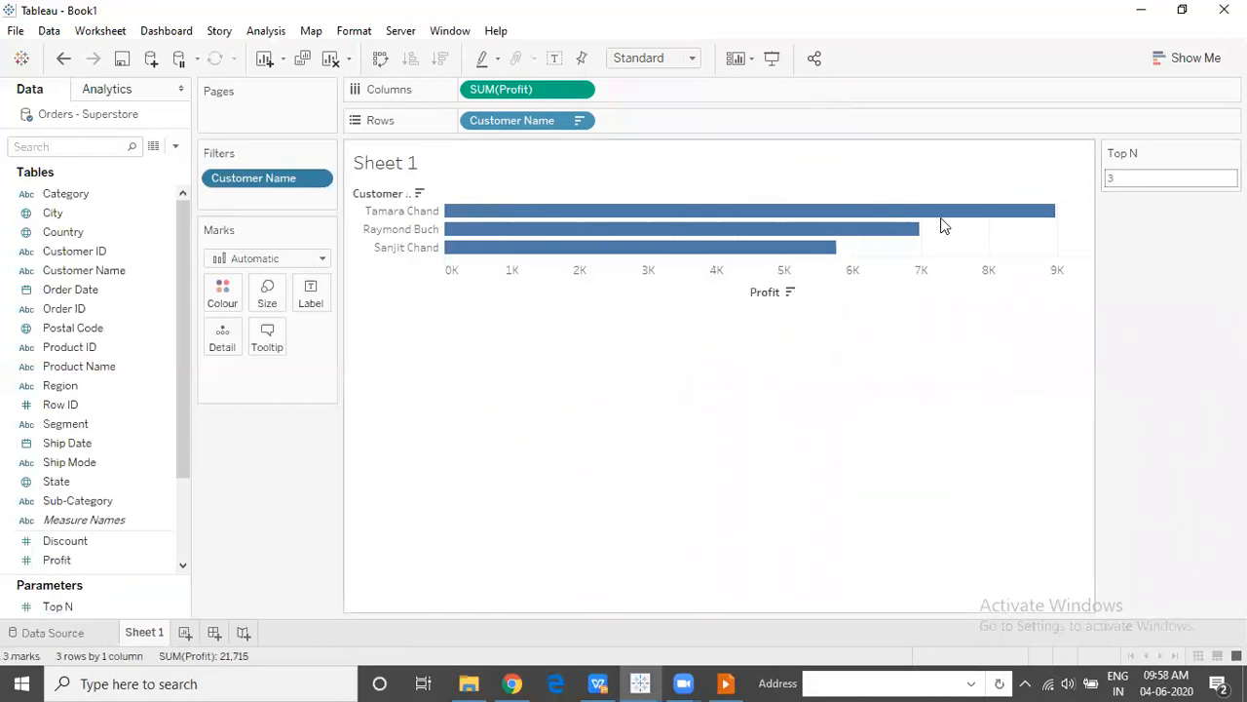
Step: Set the Top N parameter to 50 and look through the resulting customer bars
left_click_drag(1110, 178, 1119, 178)
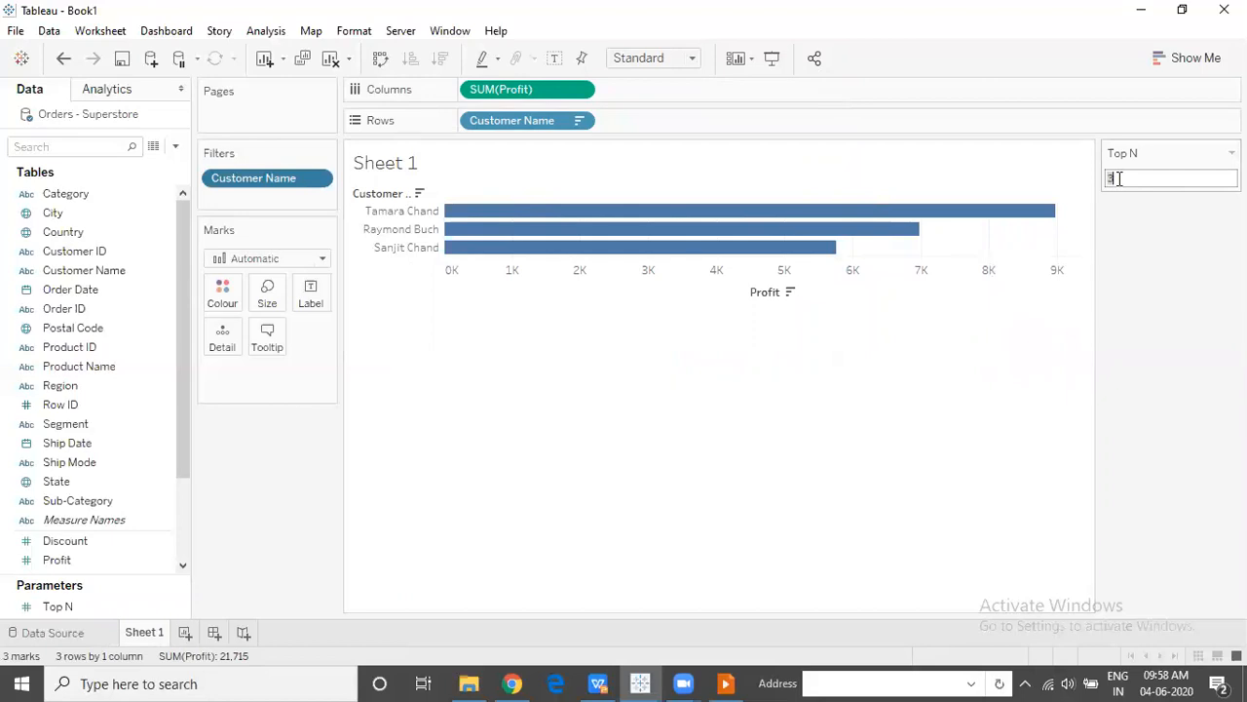
type("50")
key("Return")
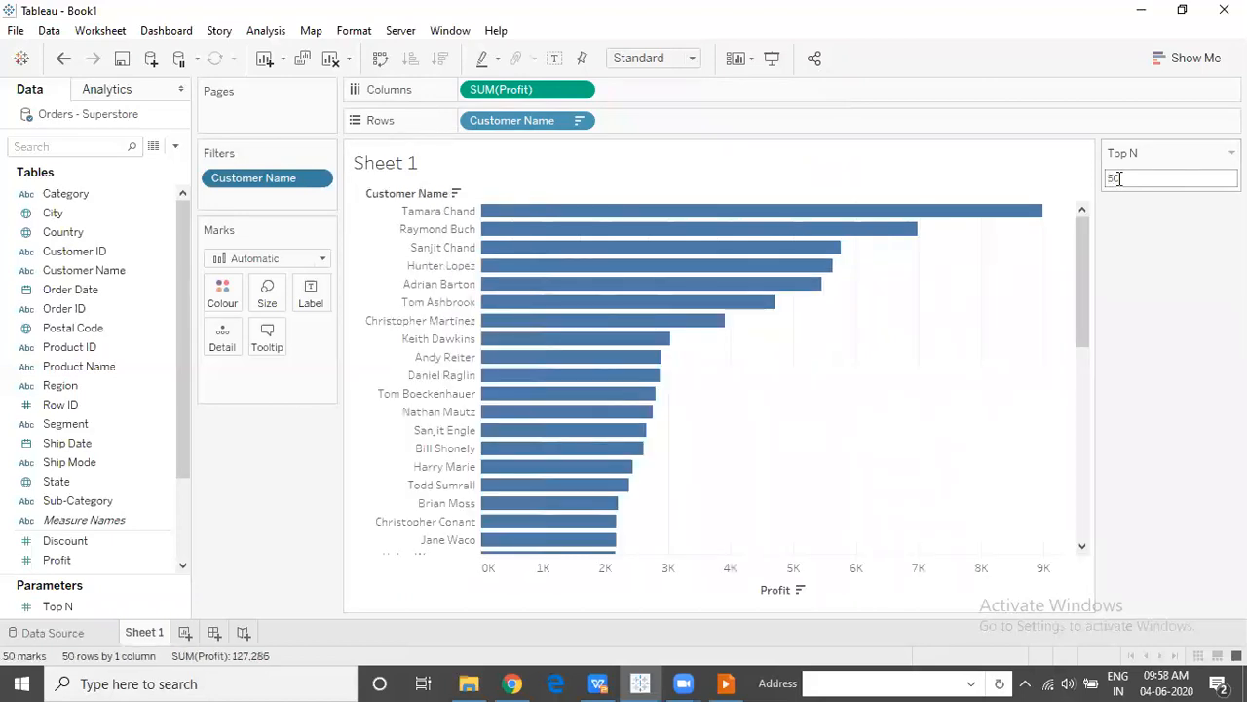
mouse_move(1082, 233)
left_mouse_down()
mouse_move(1077, 473)
mouse_move(1074, 212)
left_mouse_up()
Step: Set the Top N parameter to 2
double_click(1122, 180)
type("2")
key("Return")
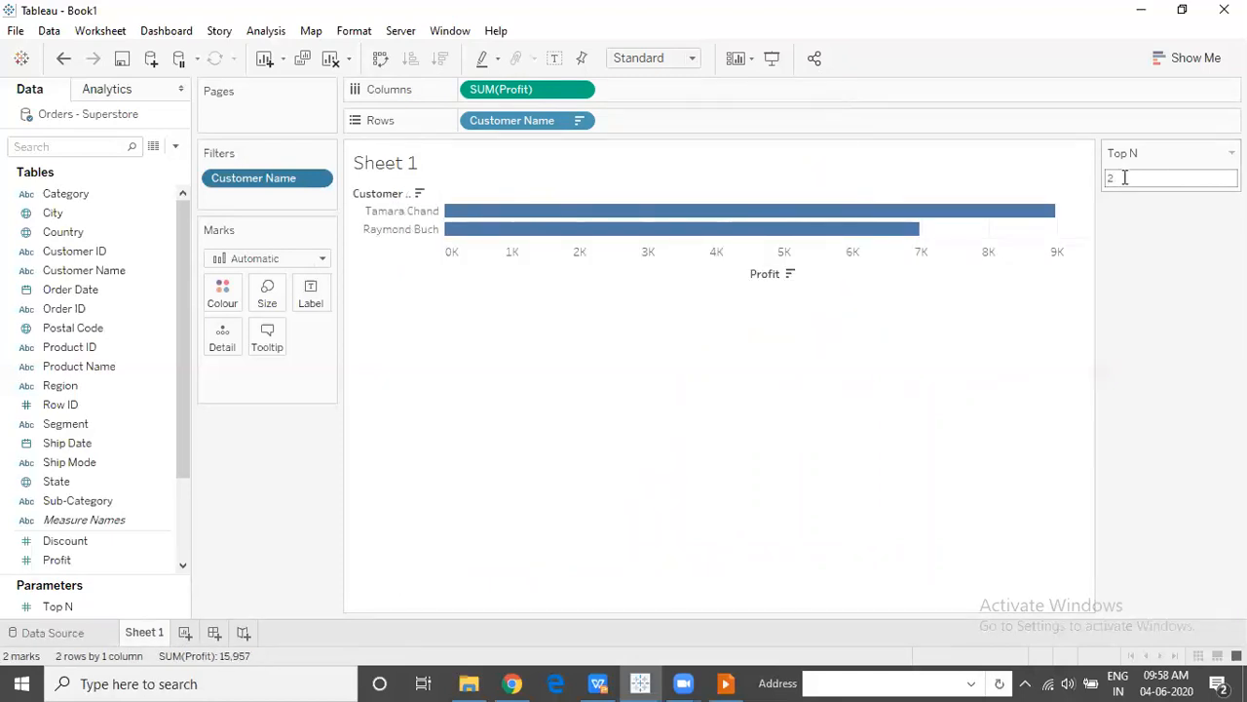
Step: Set the Top N parameter to 1000
double_click(1125, 177)
left_click(640, 440)
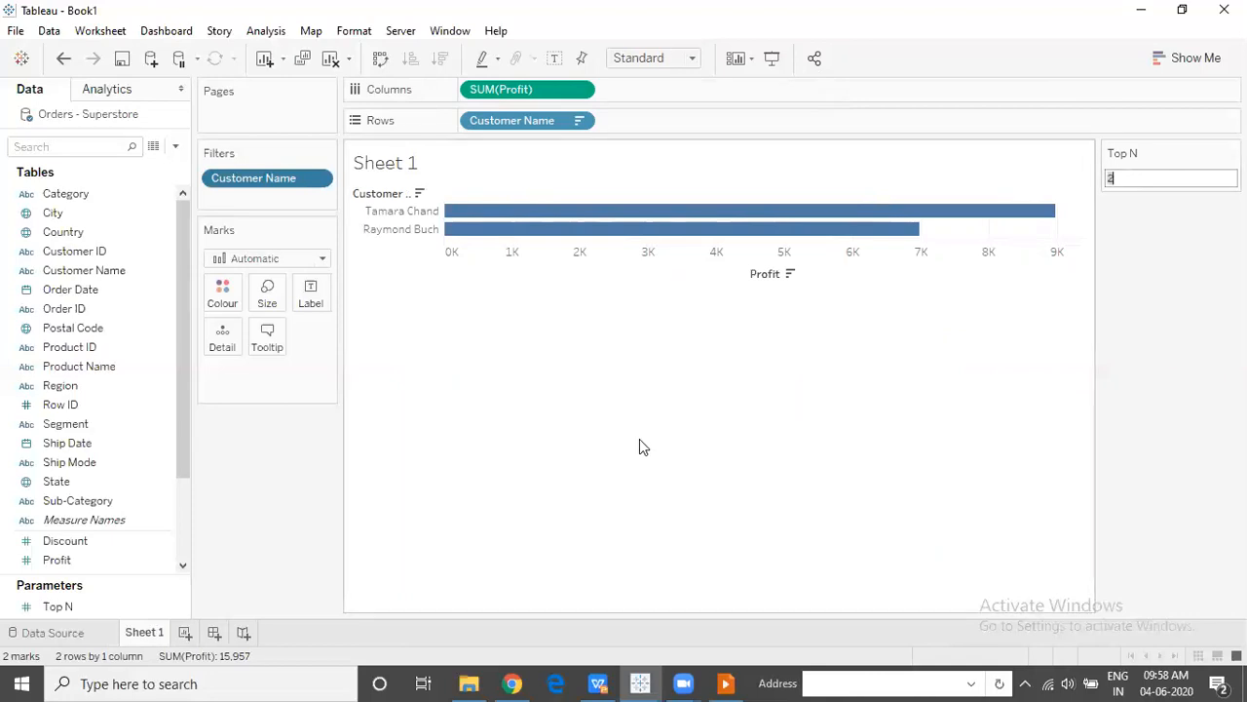
type("1000")
key("Return")
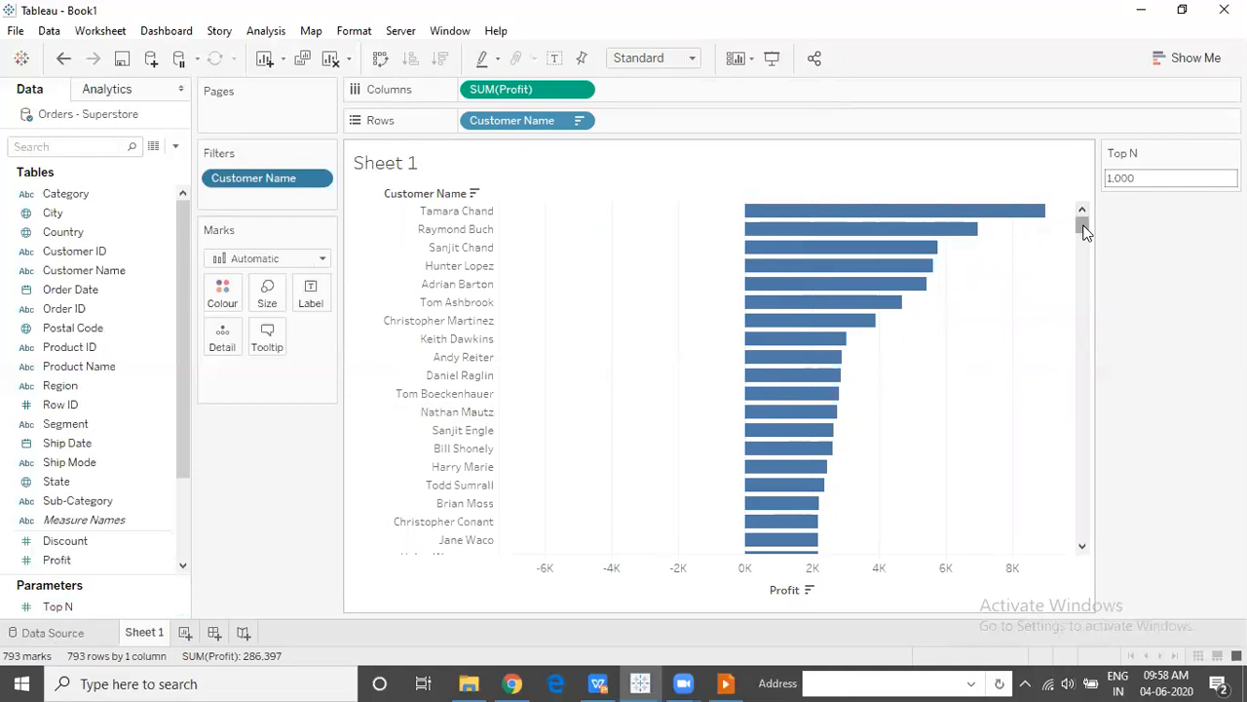
Step: Set the Top N parameter to 10 to limit the chart to ten customers
left_click(1144, 179)
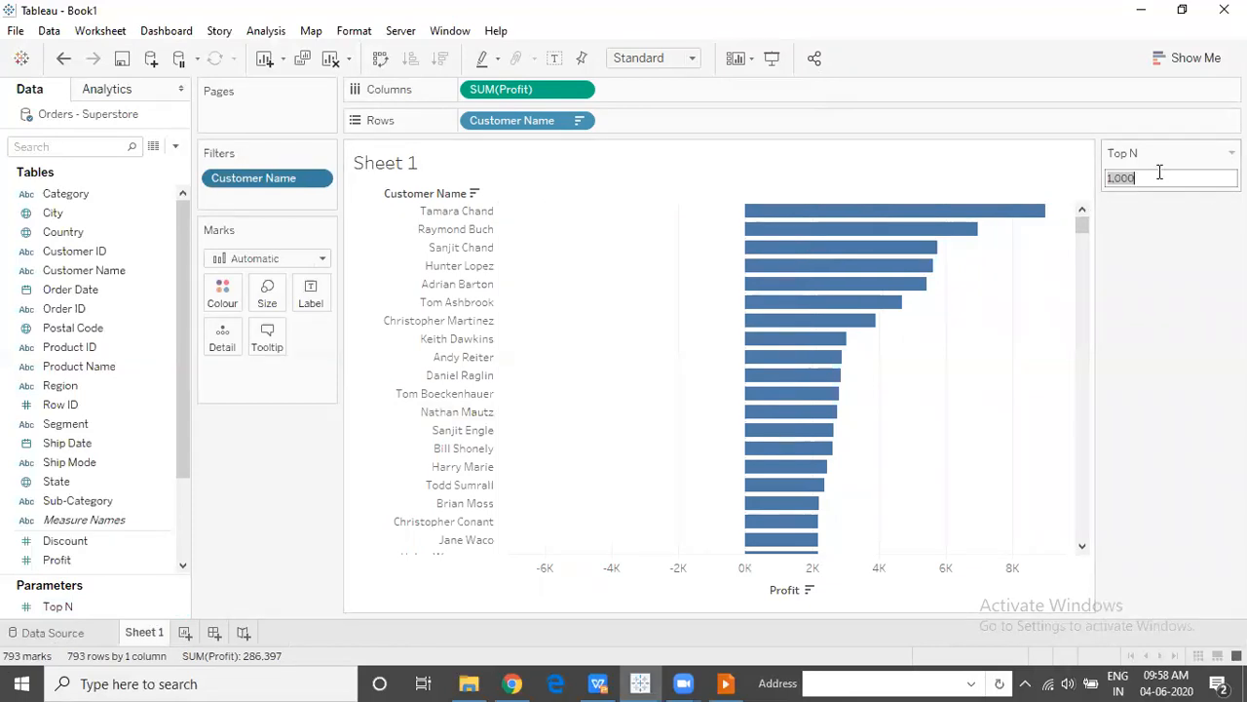
mouse_move(1080, 226)
left_mouse_down()
mouse_move(1072, 376)
mouse_move(1085, 547)
mouse_move(1082, 212)
left_mouse_up()
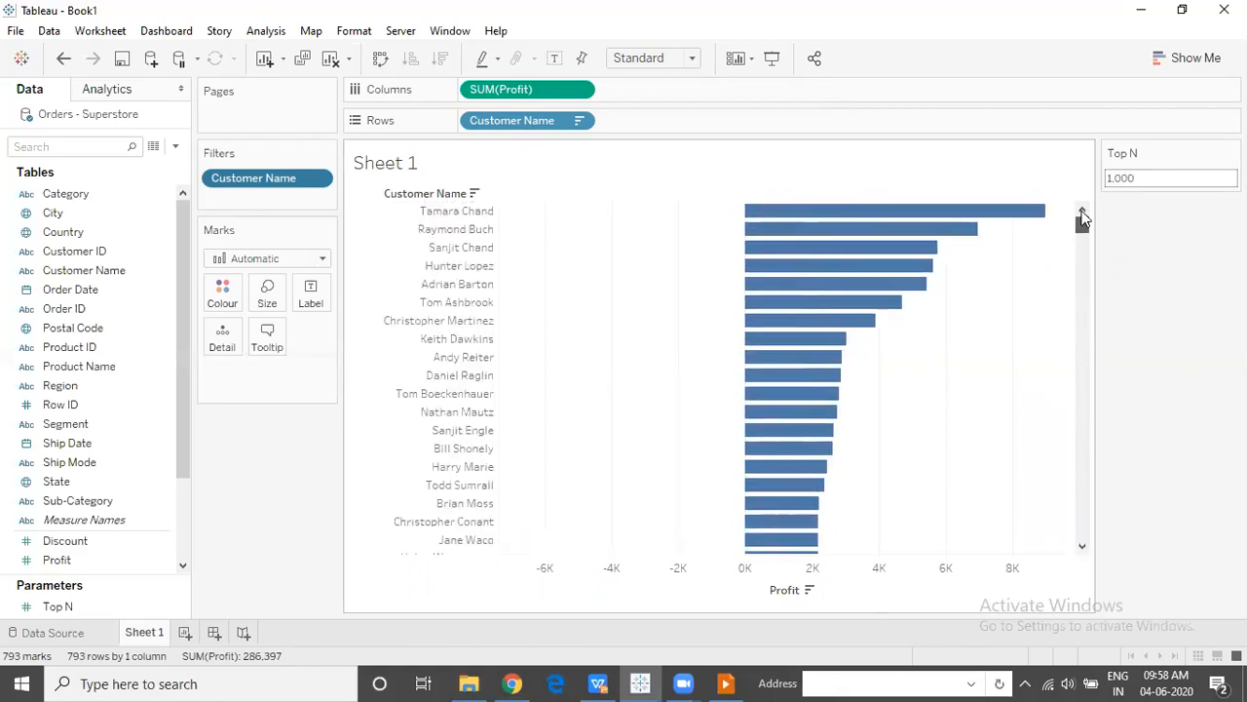
left_click(1140, 176)
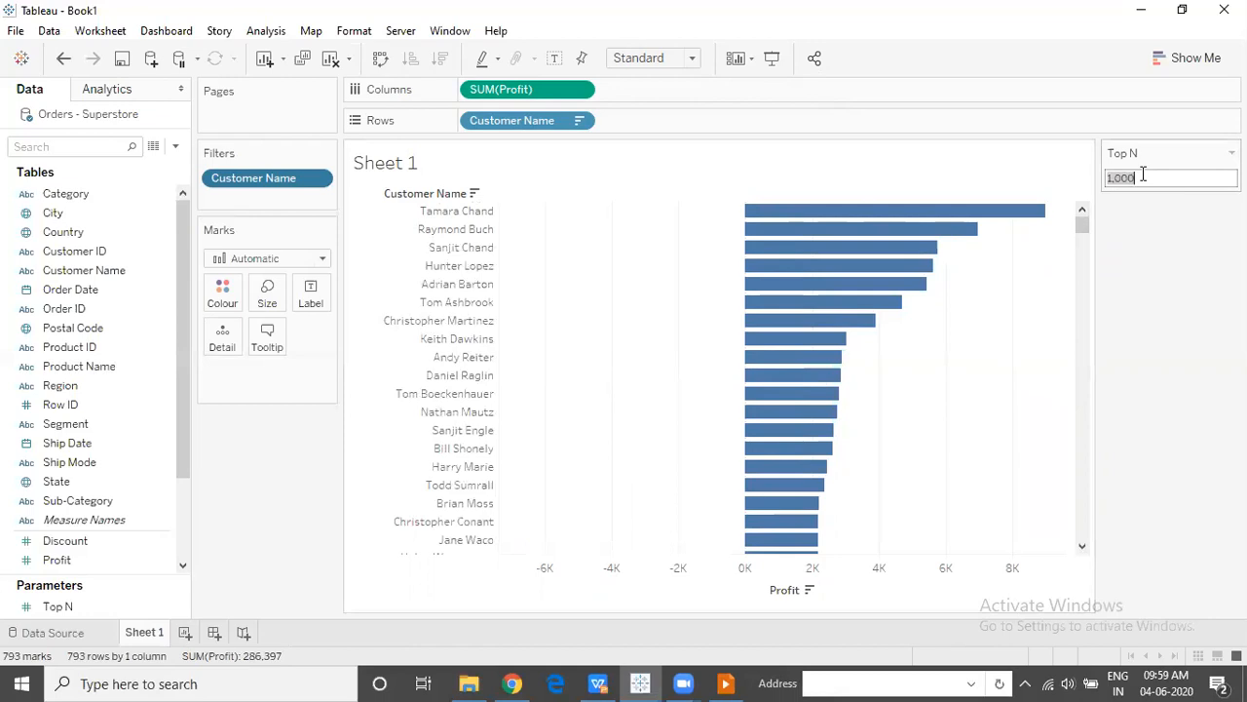
type("1000")
key("Return")
type("10")
key("Return")
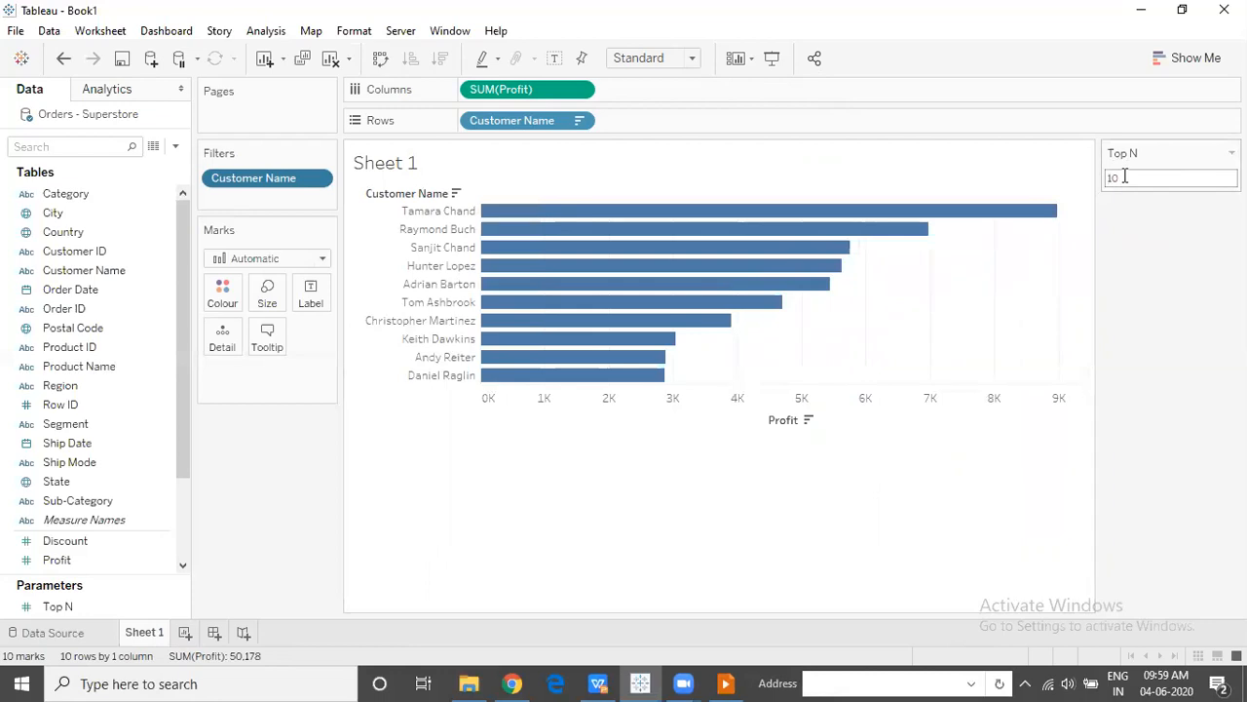
Step: Open the Top N parameter for editing and restrict its allowable values to a list
left_click(174, 608)
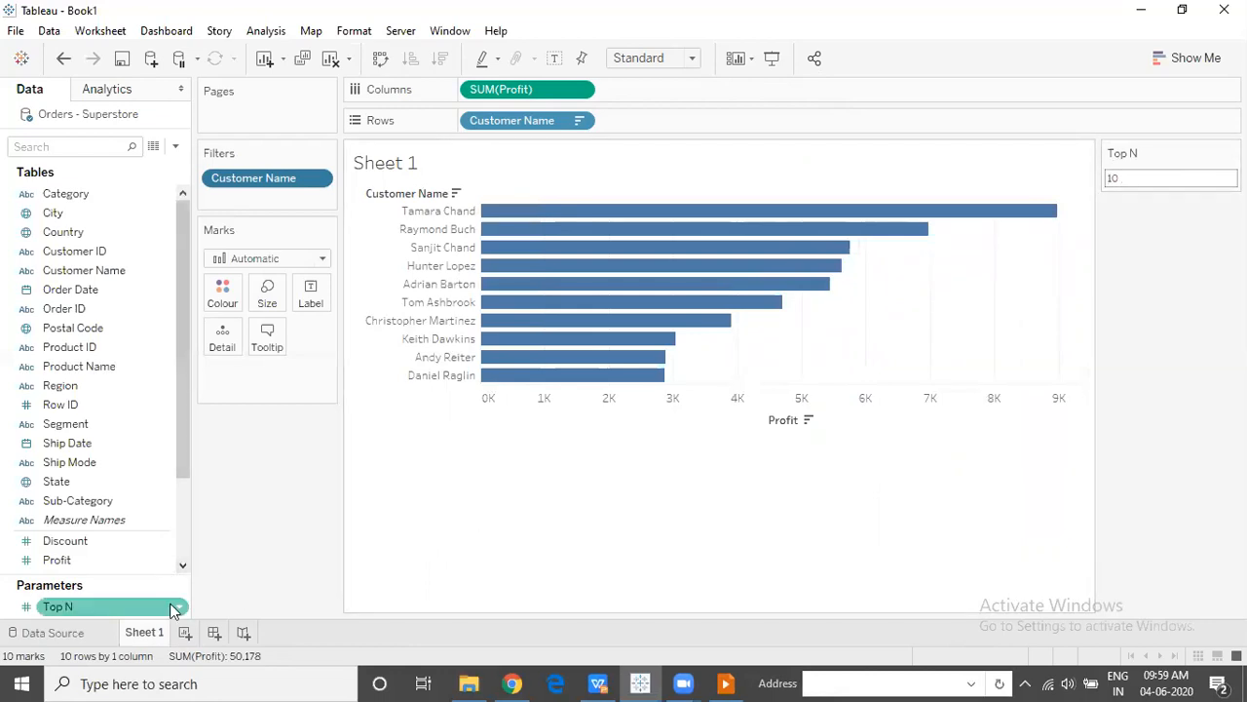
left_click(175, 608)
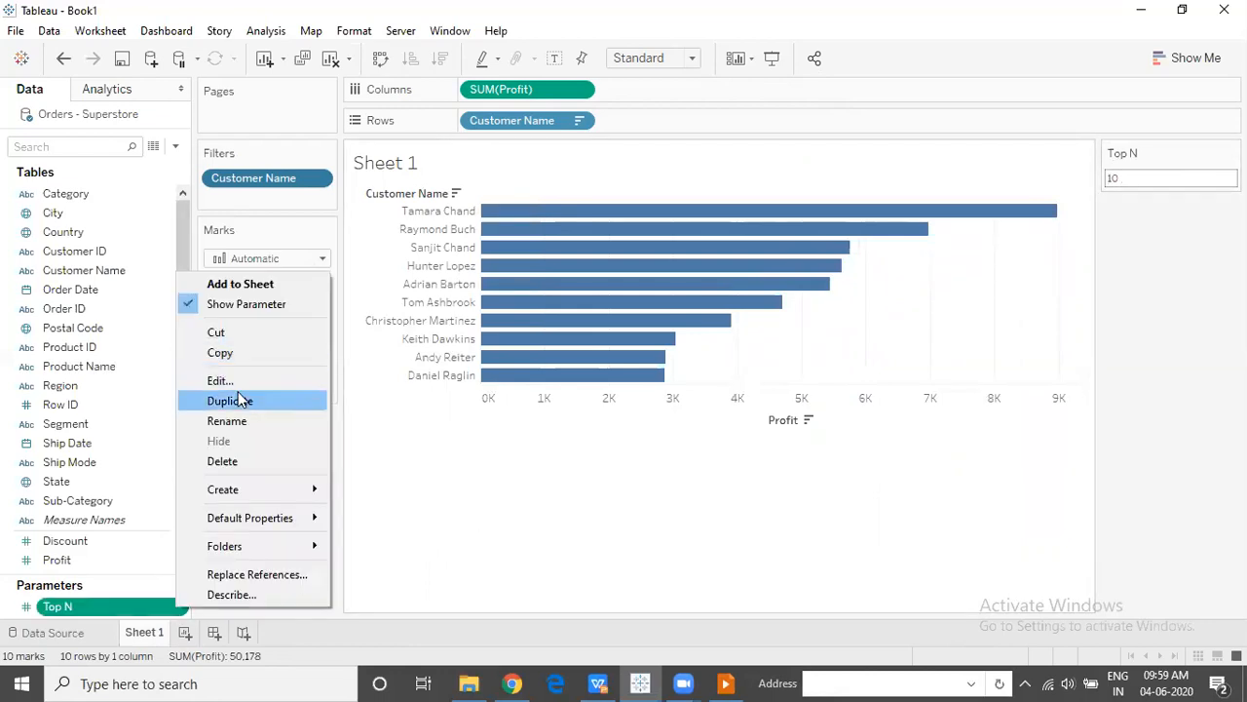
left_click(232, 381)
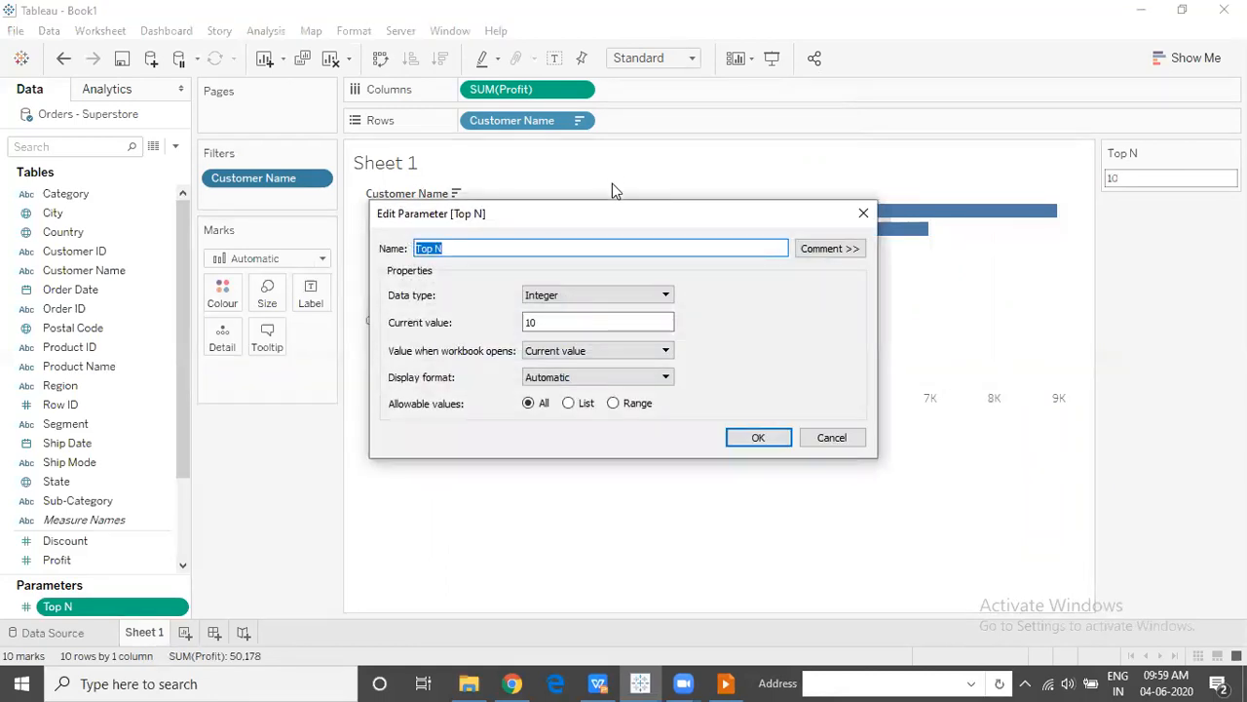
left_click(570, 405)
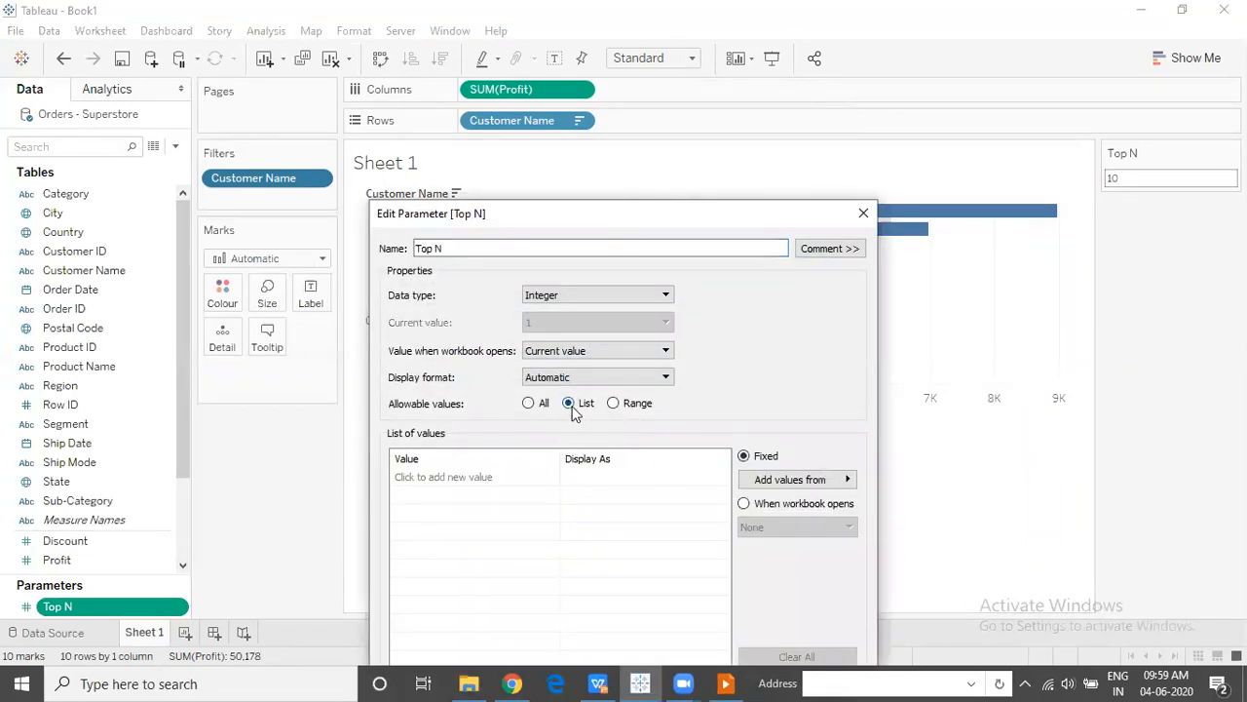
Step: Add 5, 10, 20 and 50 as the Top N parameter's list values and apply the change
left_click(487, 478)
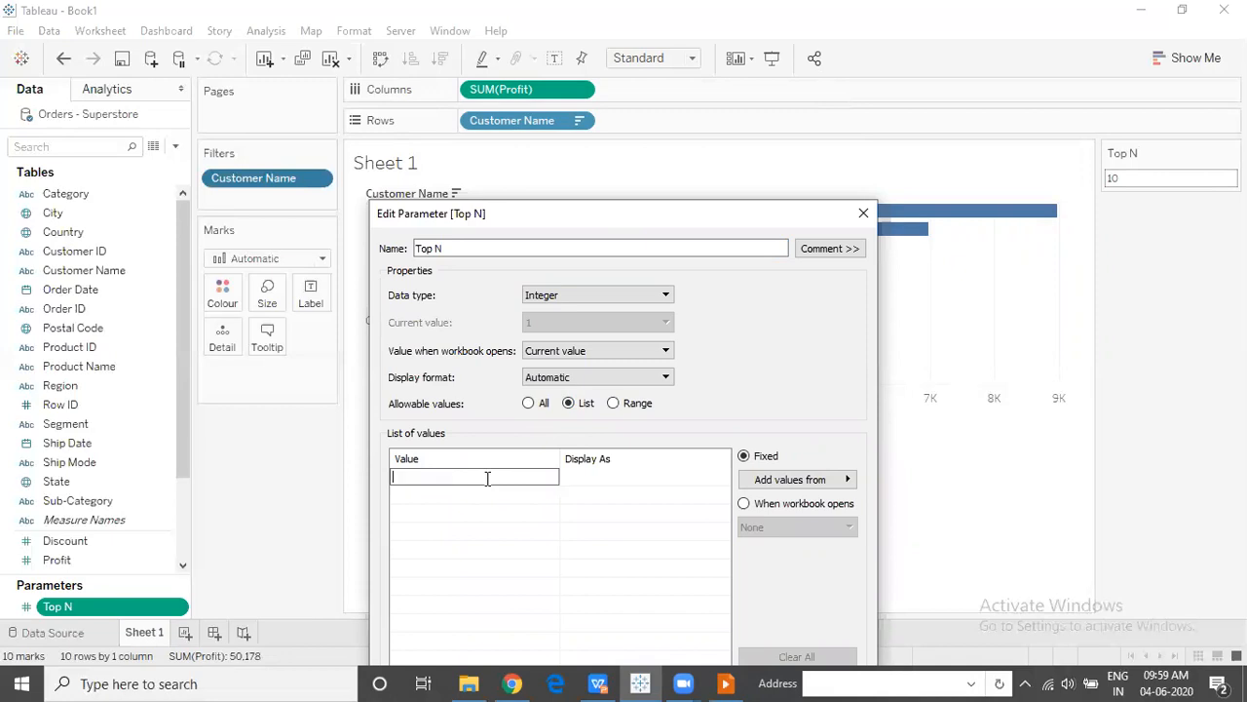
type("5")
key("Return")
type("10")
key("Return")
type("20")
key("Return")
type("50")
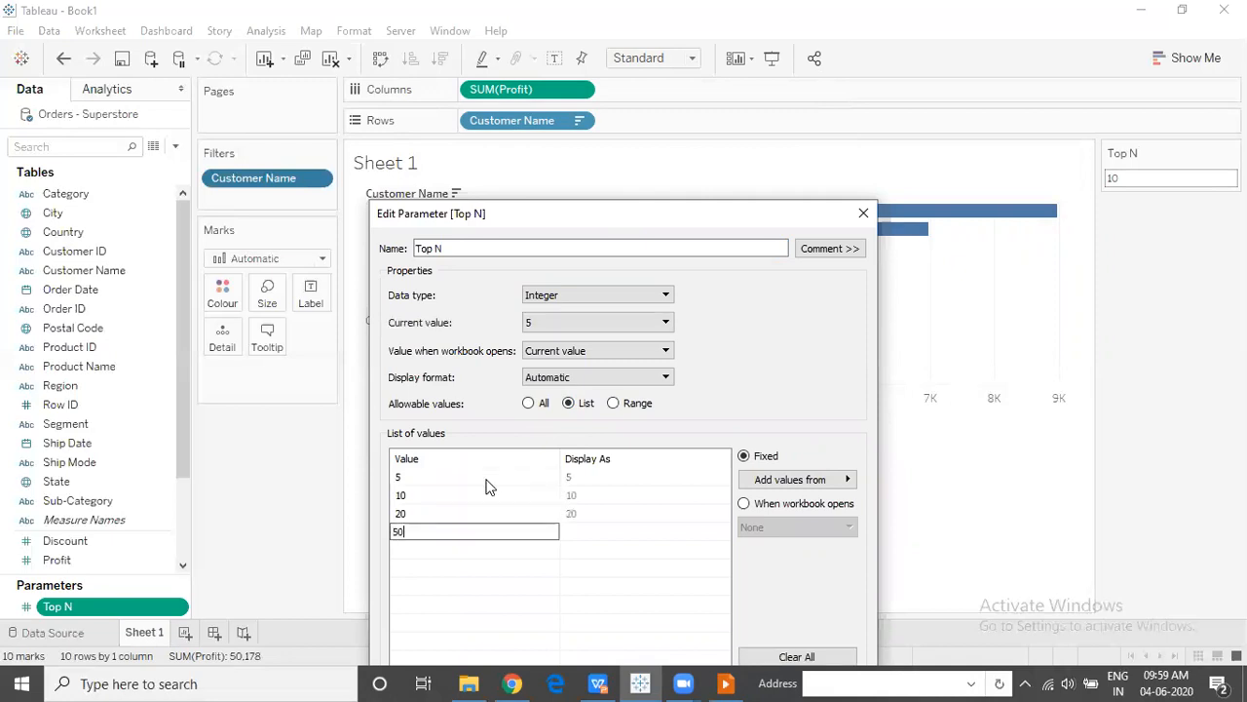
key("Return")
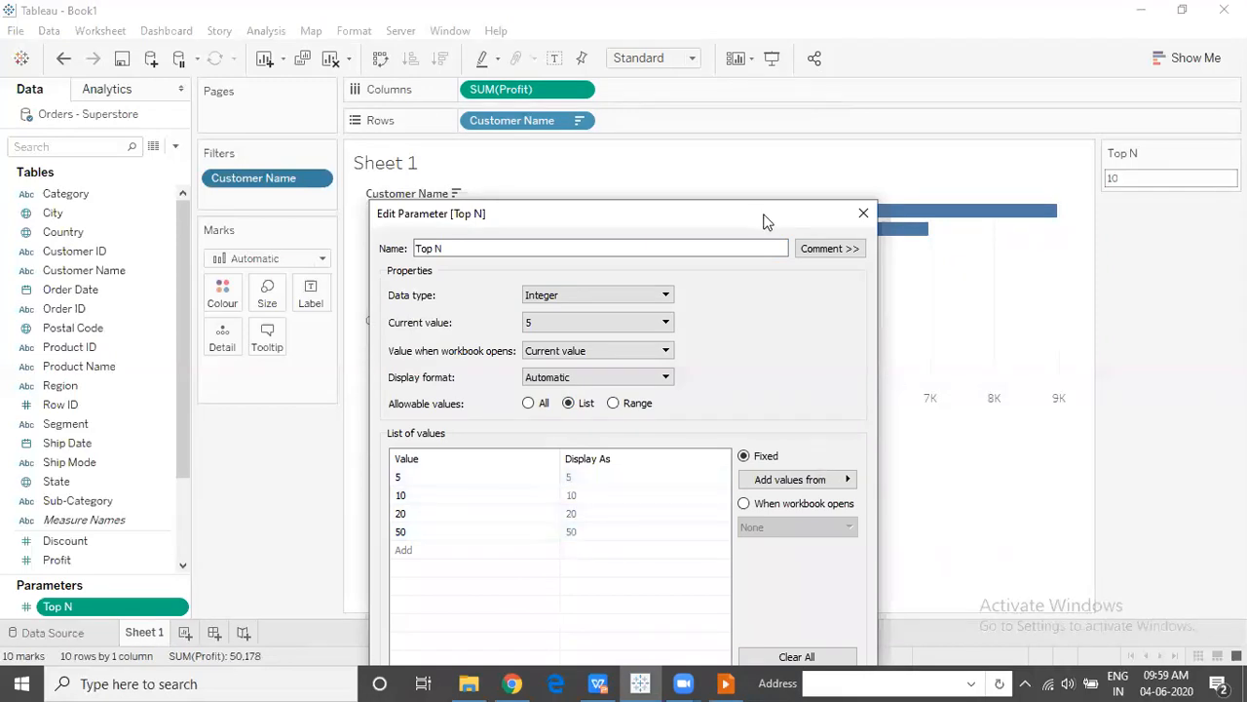
left_click_drag(766, 217, 788, 112)
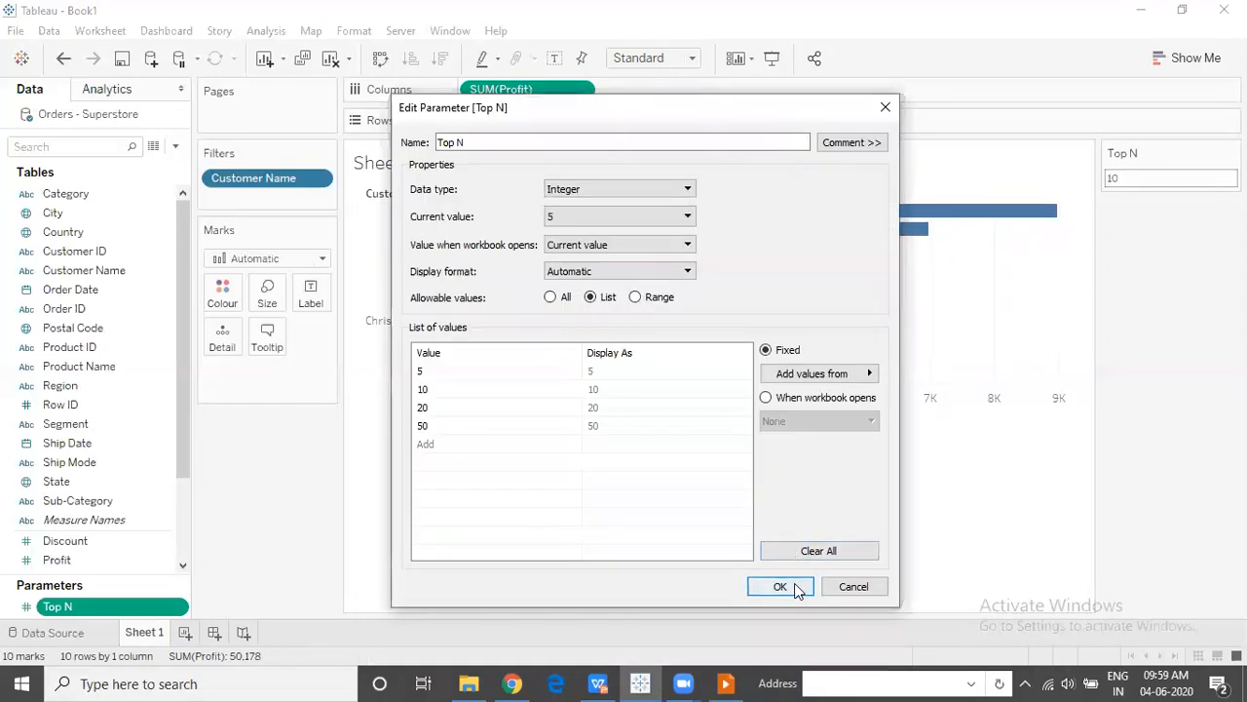
left_click(780, 587)
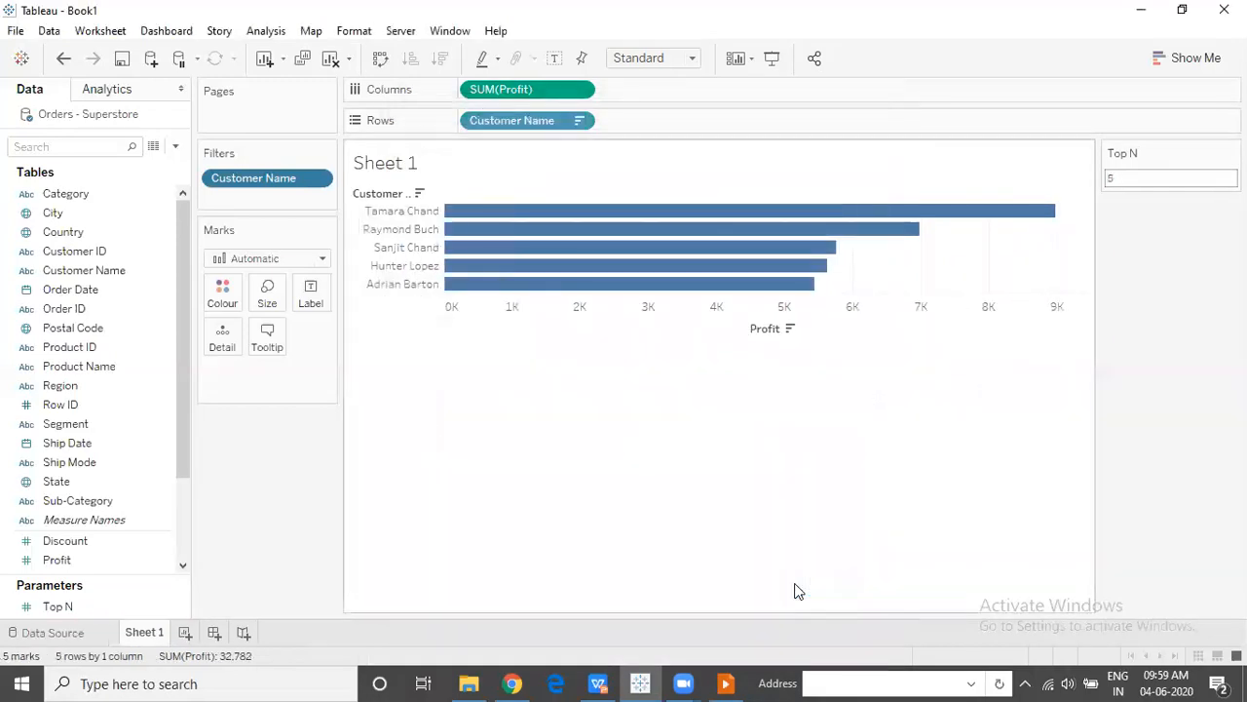
Step: Display the Top N parameter control as a single value list
double_click(1121, 178)
left_click(1232, 153)
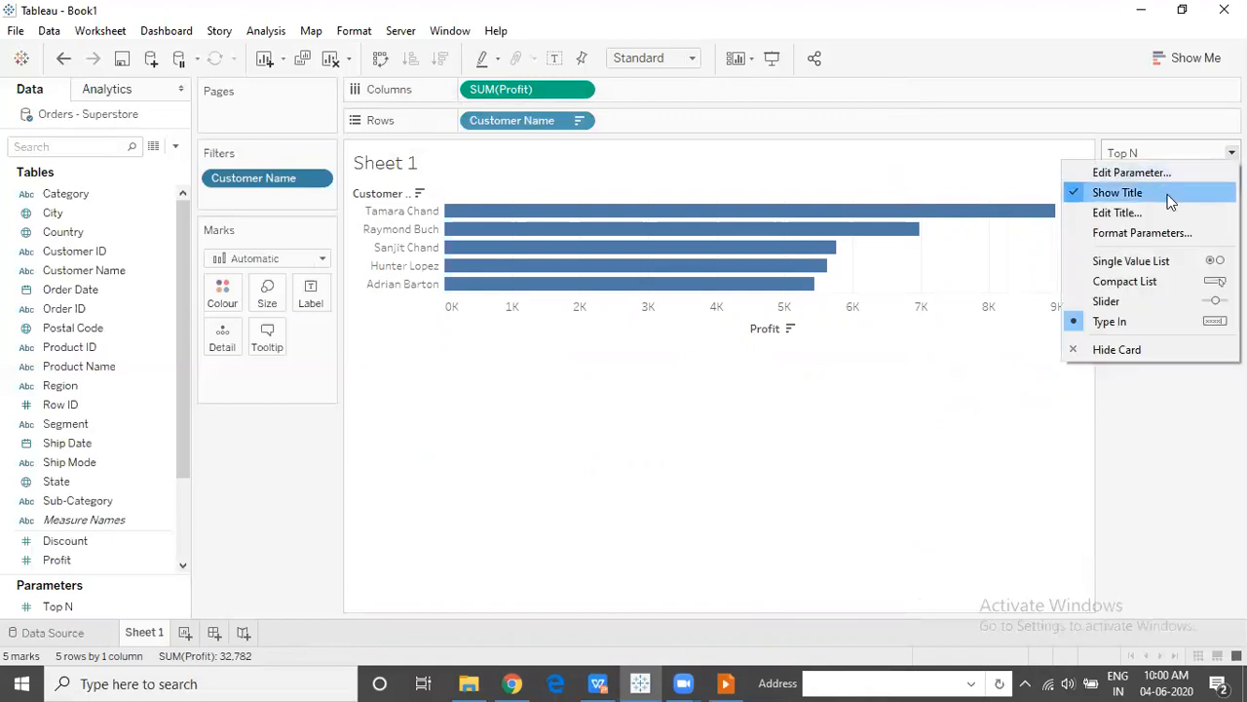
left_click(1175, 267)
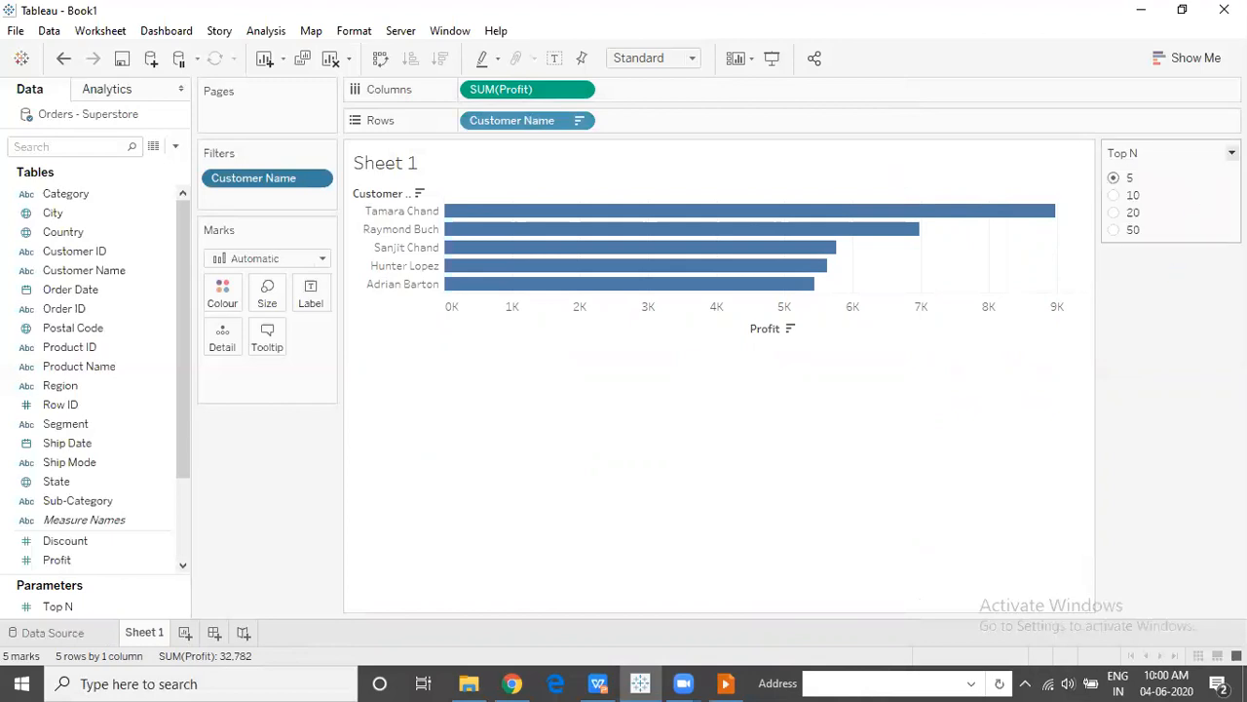
Step: Switch the Top N parameter control back to the Type In display and select its value
left_click(1231, 153)
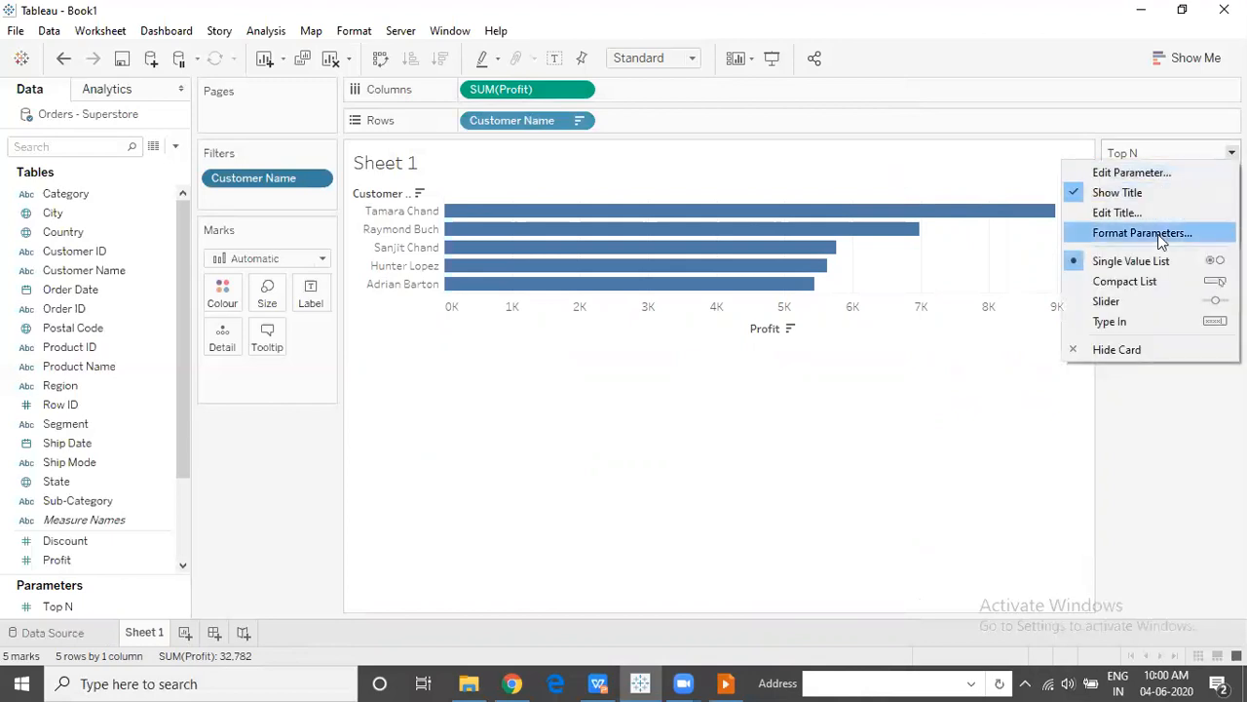
left_click(1145, 322)
left_click(1151, 177)
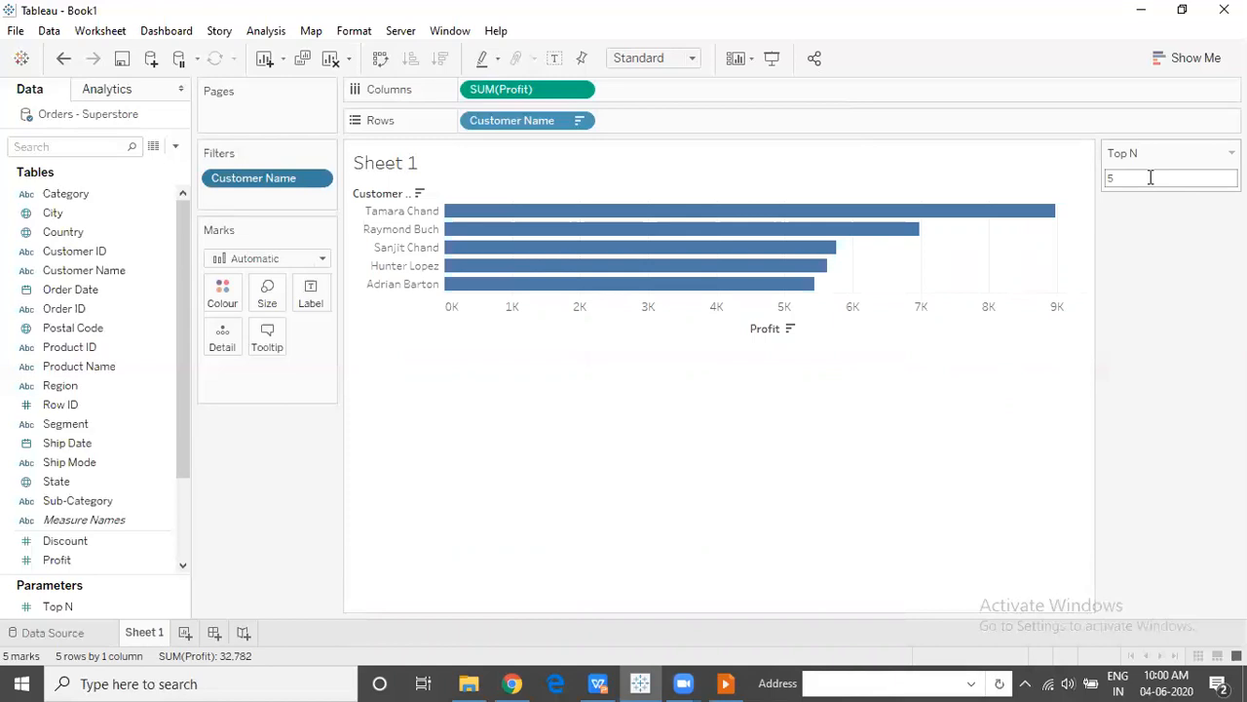
left_click_drag(1151, 177, 1110, 176)
double_click(1112, 177)
Step: Show the Top N control as a single value list again and try 10, 20 and 50, ending on 5
left_click(1231, 153)
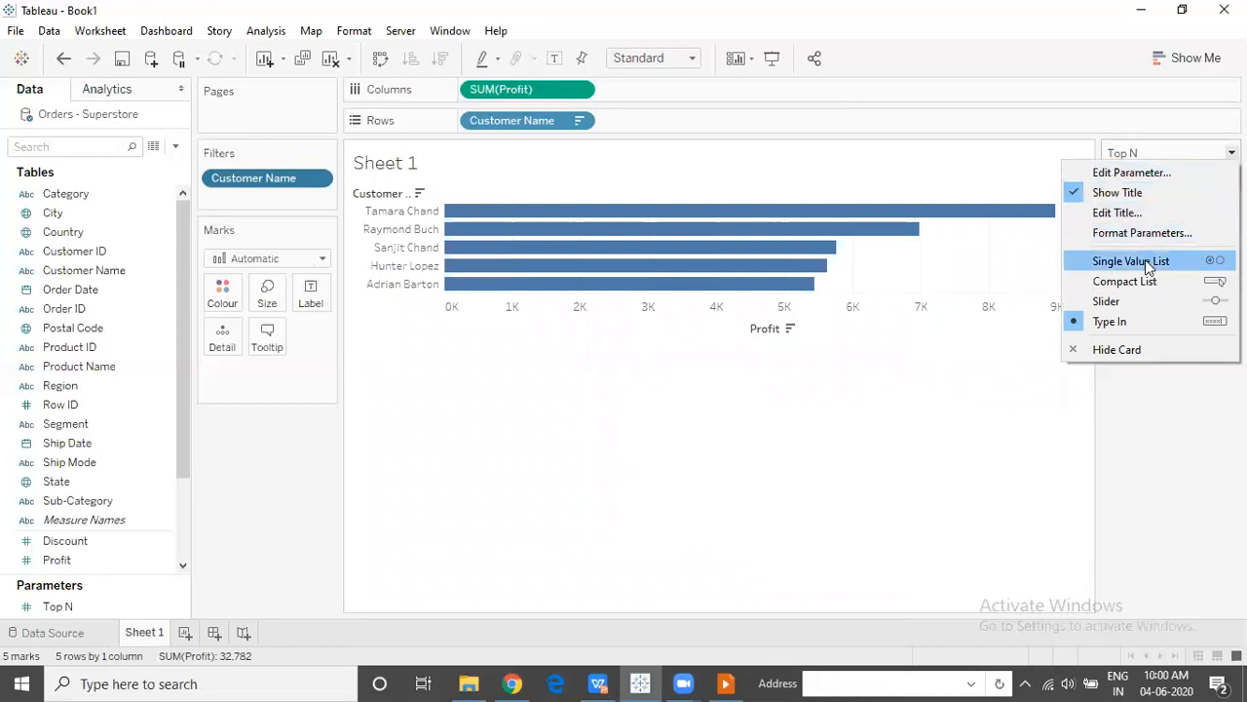
left_click(1176, 264)
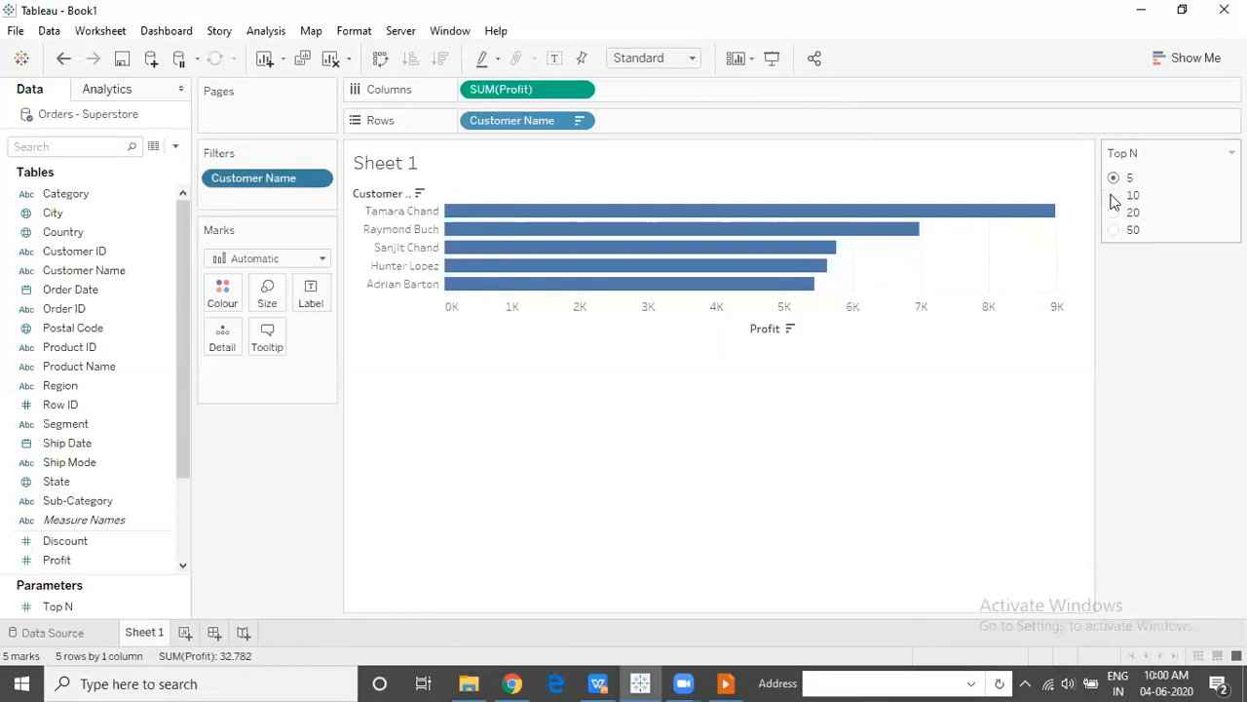
left_click(1114, 198)
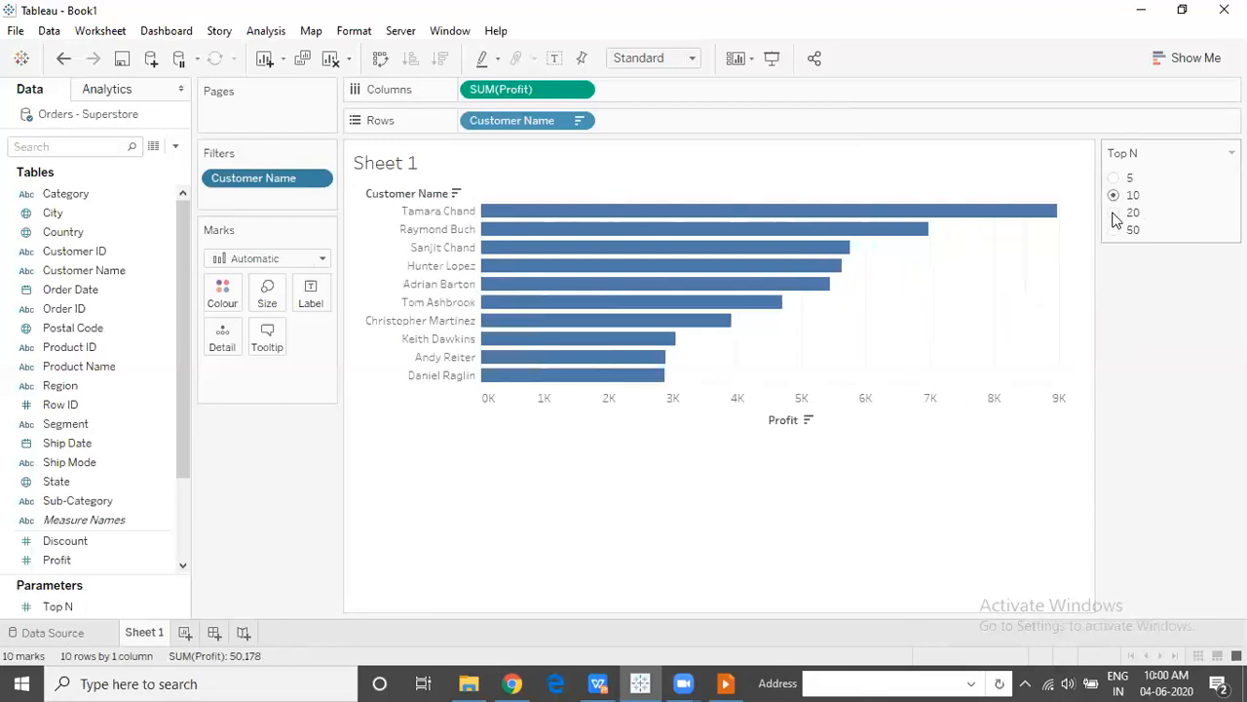
left_click(1114, 213)
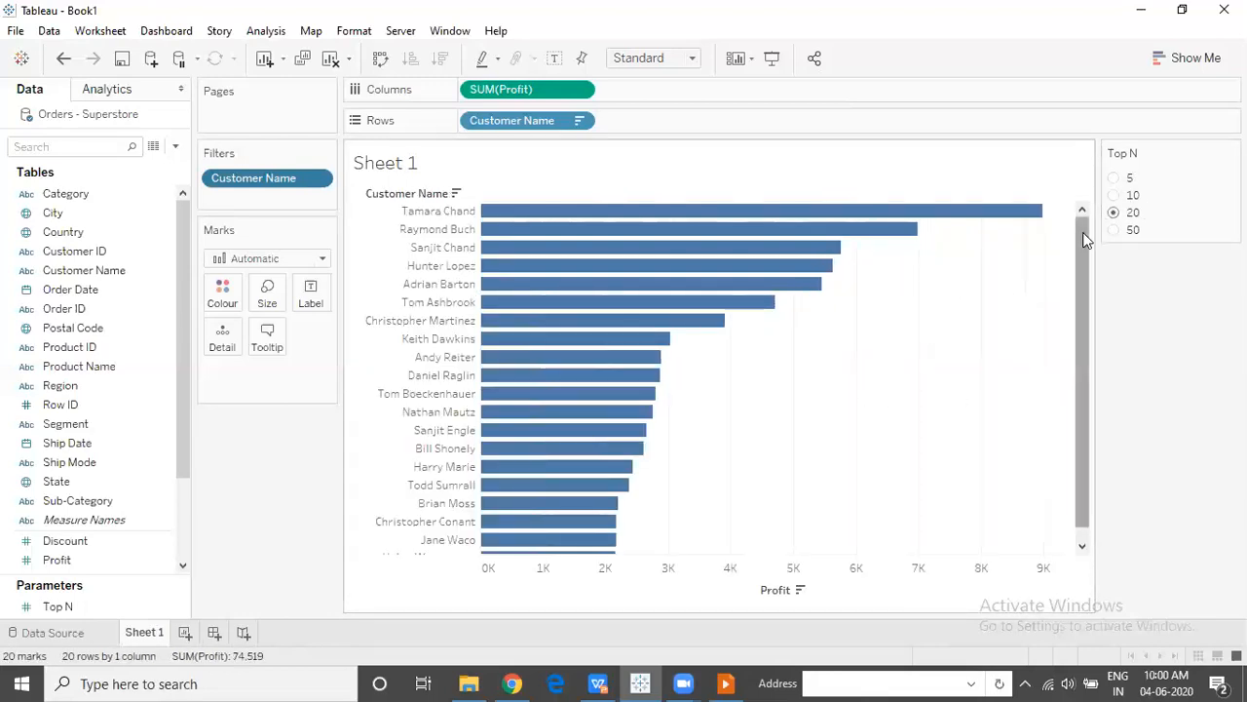
scroll(1082, 292, "down", 2)
left_click(1114, 230)
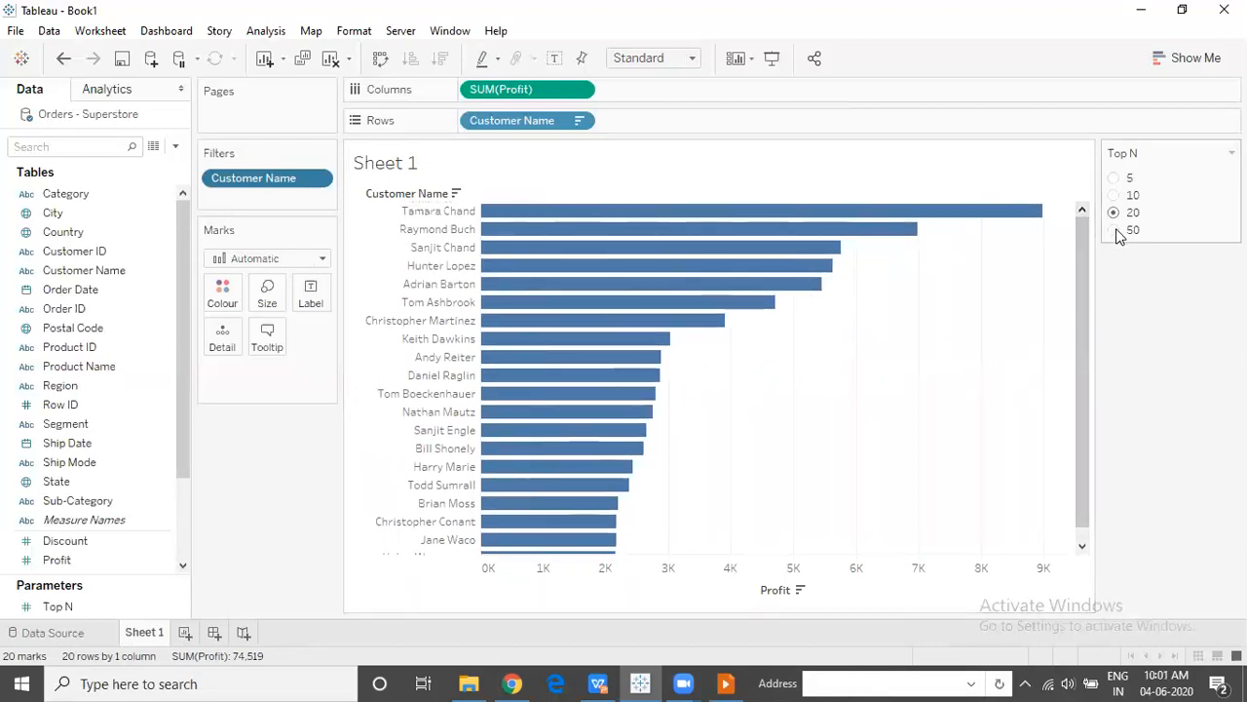
left_click(1114, 177)
Step: Edit the Top N parameter so its allowable values are a range with minimum 5 and maximum 50
right_click(175, 612)
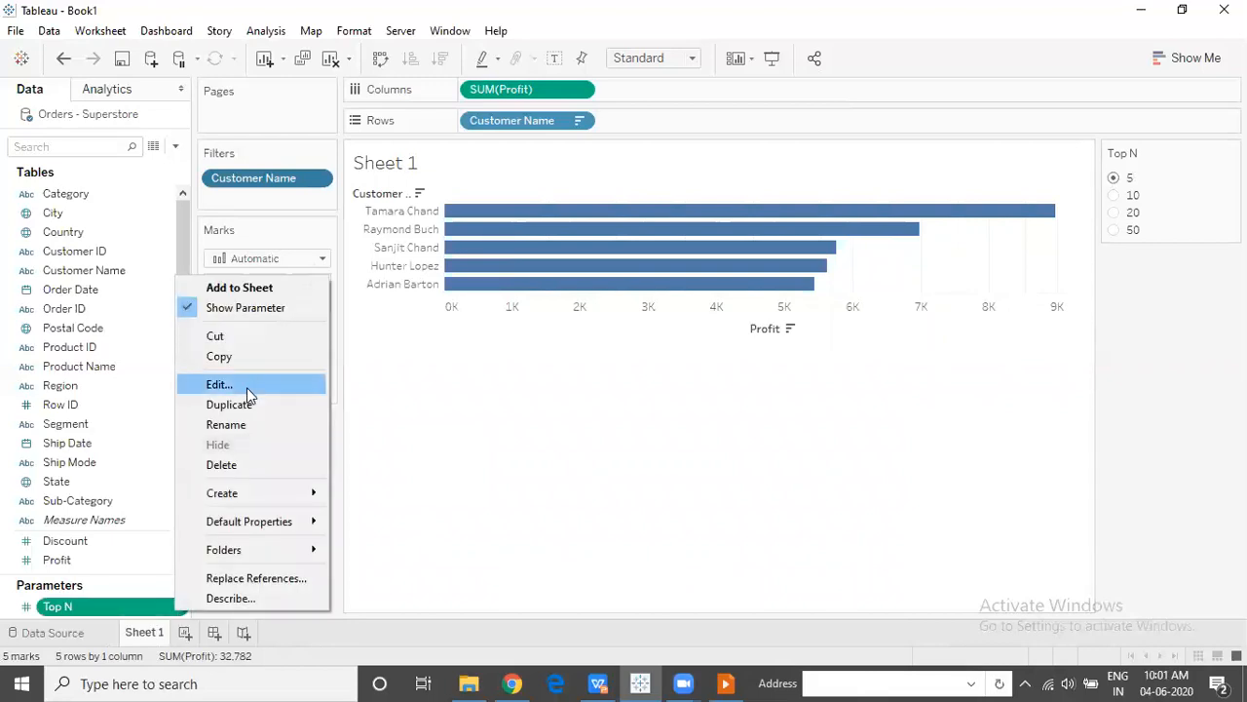
left_click(246, 387)
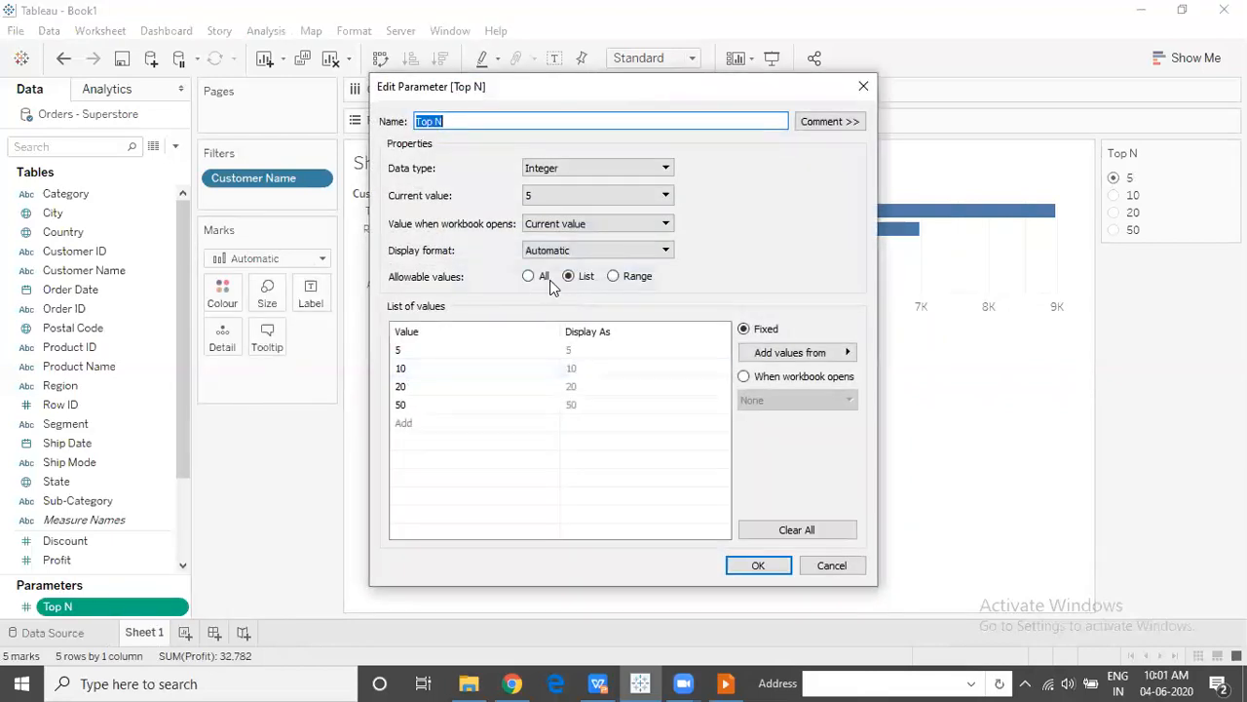
left_click(614, 277)
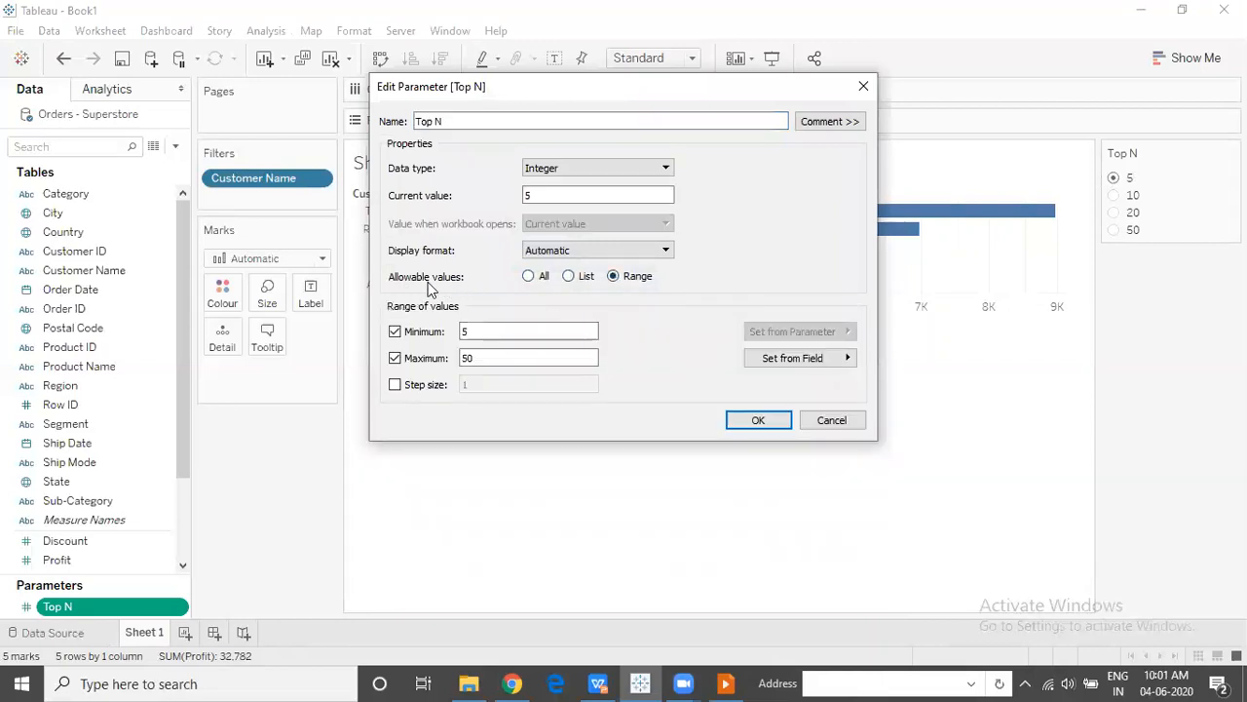
left_click(478, 332)
left_click_drag(478, 331, 462, 334)
left_click(464, 357)
double_click(461, 358)
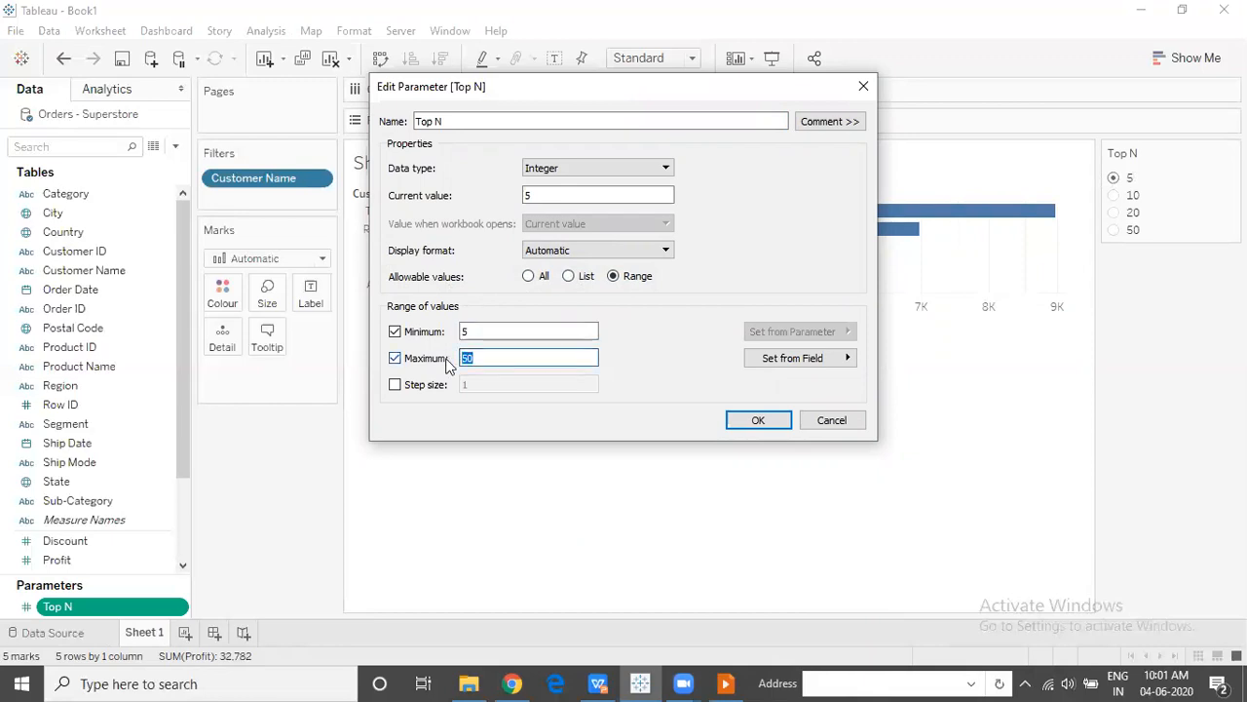
Step: Enable a step size of 5 for the Top N range and apply the parameter changes
left_click(396, 387)
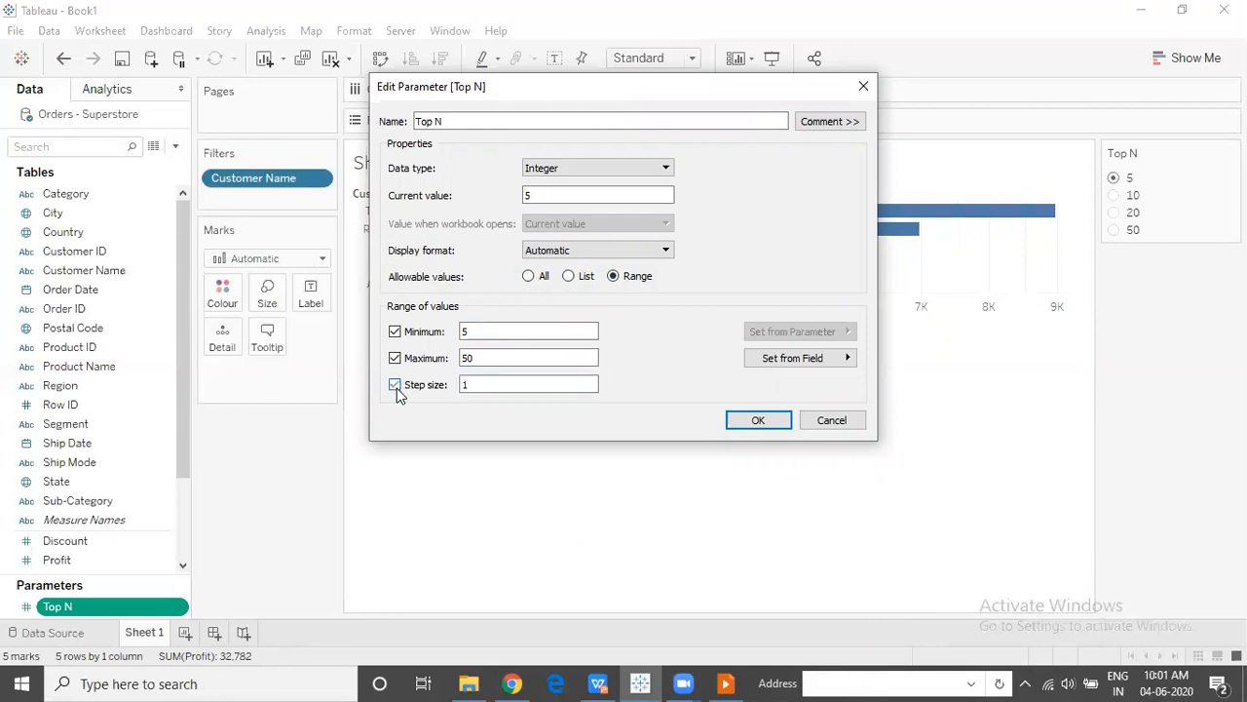
left_click_drag(472, 384, 449, 383)
type("5")
left_click_drag(479, 384, 456, 386)
left_click_drag(548, 192, 503, 195)
left_click(743, 424)
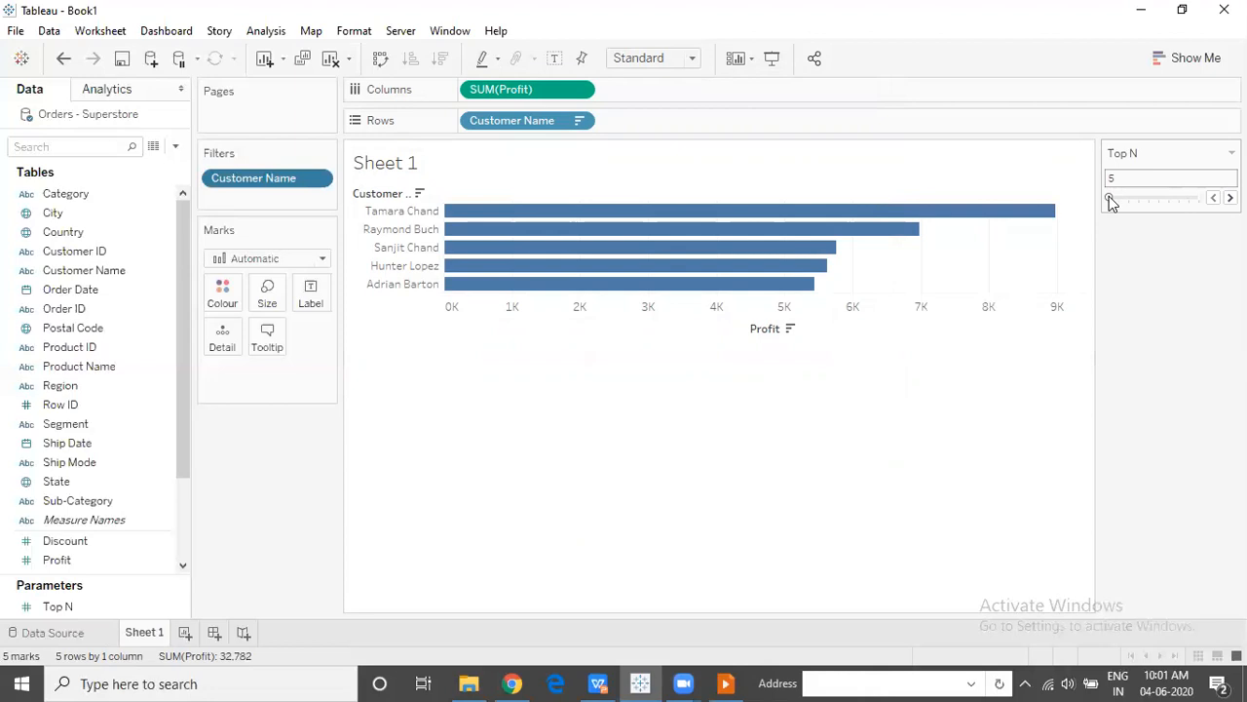
Step: Raise the Top N slider to 10, 15 and finally 45 customers
left_click_drag(1111, 199, 1117, 201)
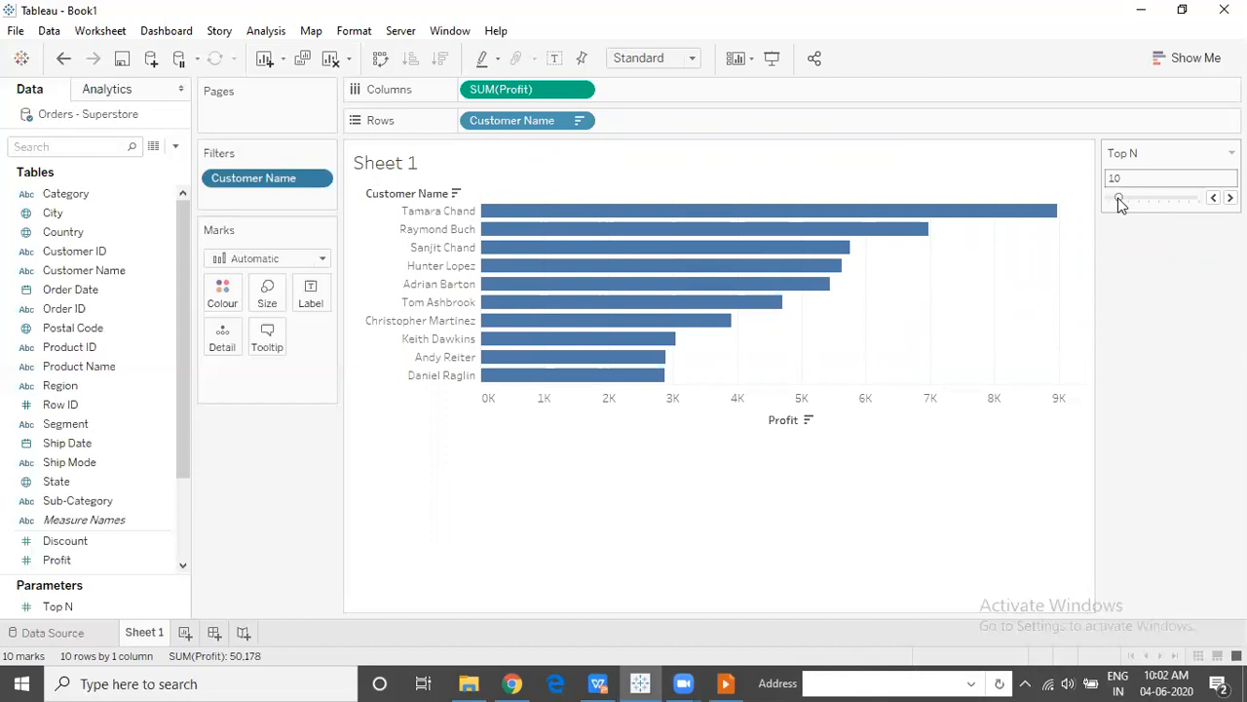
left_click_drag(1120, 203, 1127, 205)
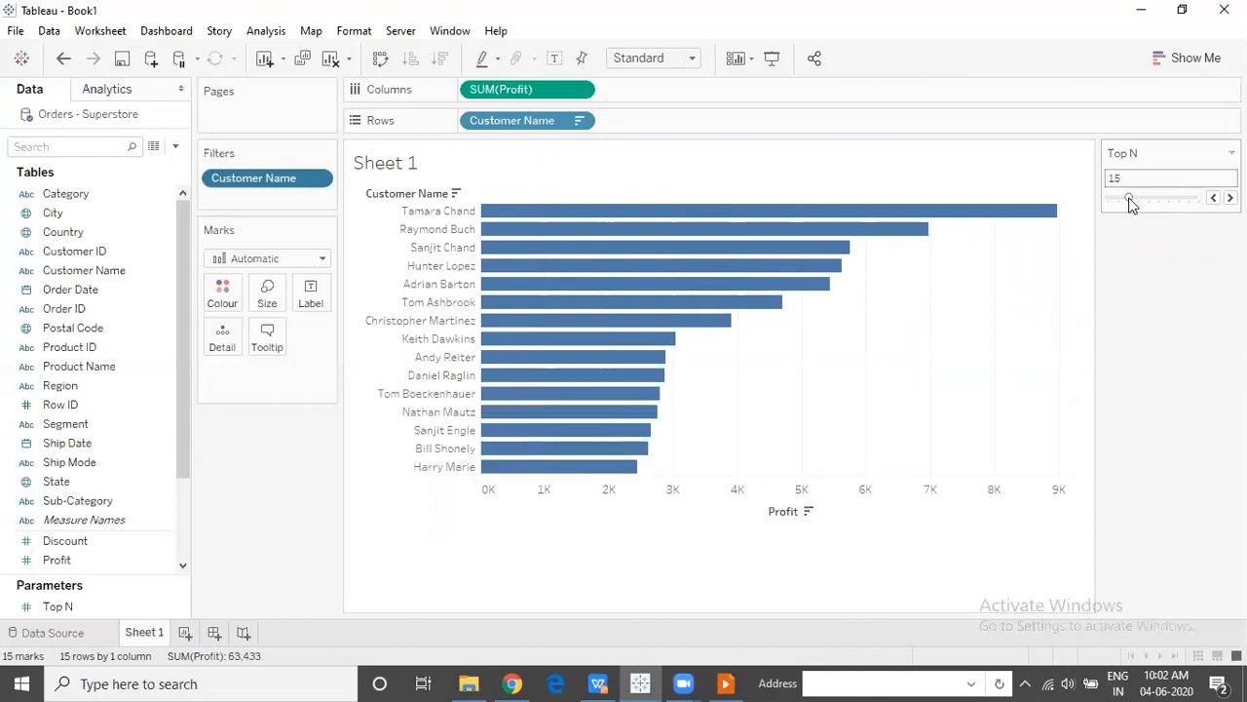
left_click_drag(1130, 198, 1188, 206)
mouse_move(1085, 228)
left_mouse_down()
mouse_move(1071, 452)
mouse_move(1092, 232)
left_mouse_up()
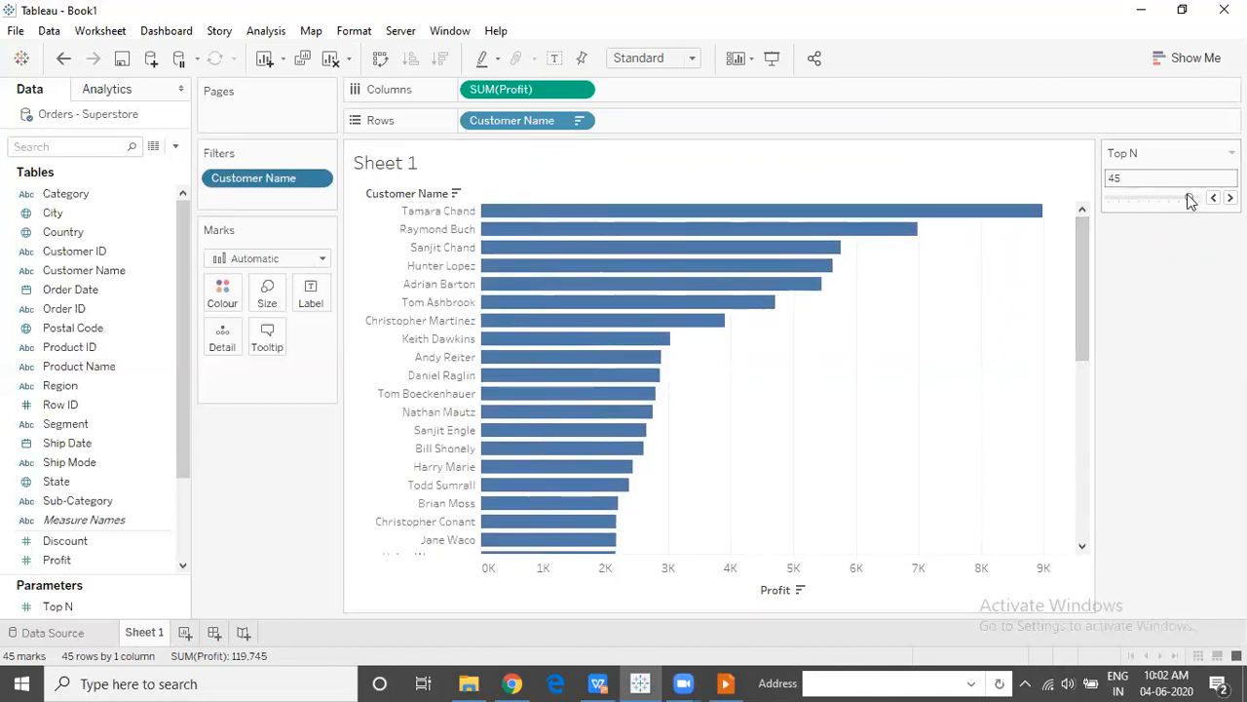
Step: Lower the Top N slider to 30 and look through the resulting customer bars
left_click_drag(1190, 201, 1158, 206)
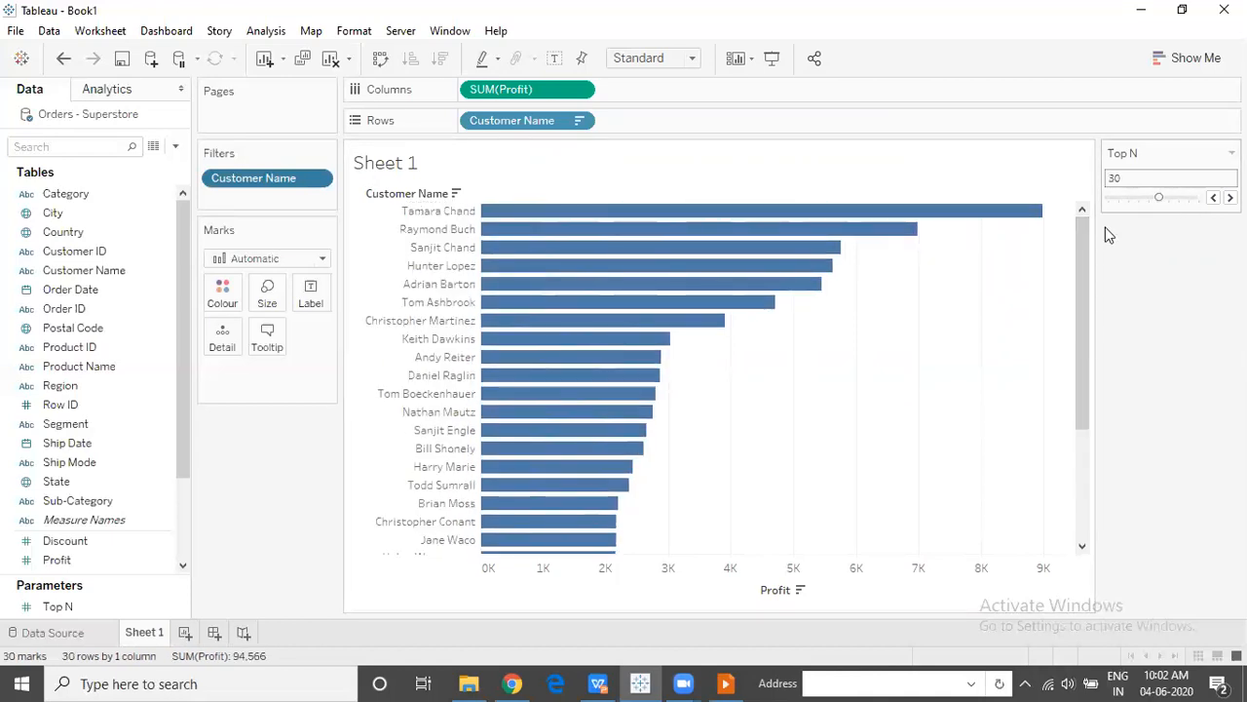
left_click_drag(1084, 236, 1069, 258)
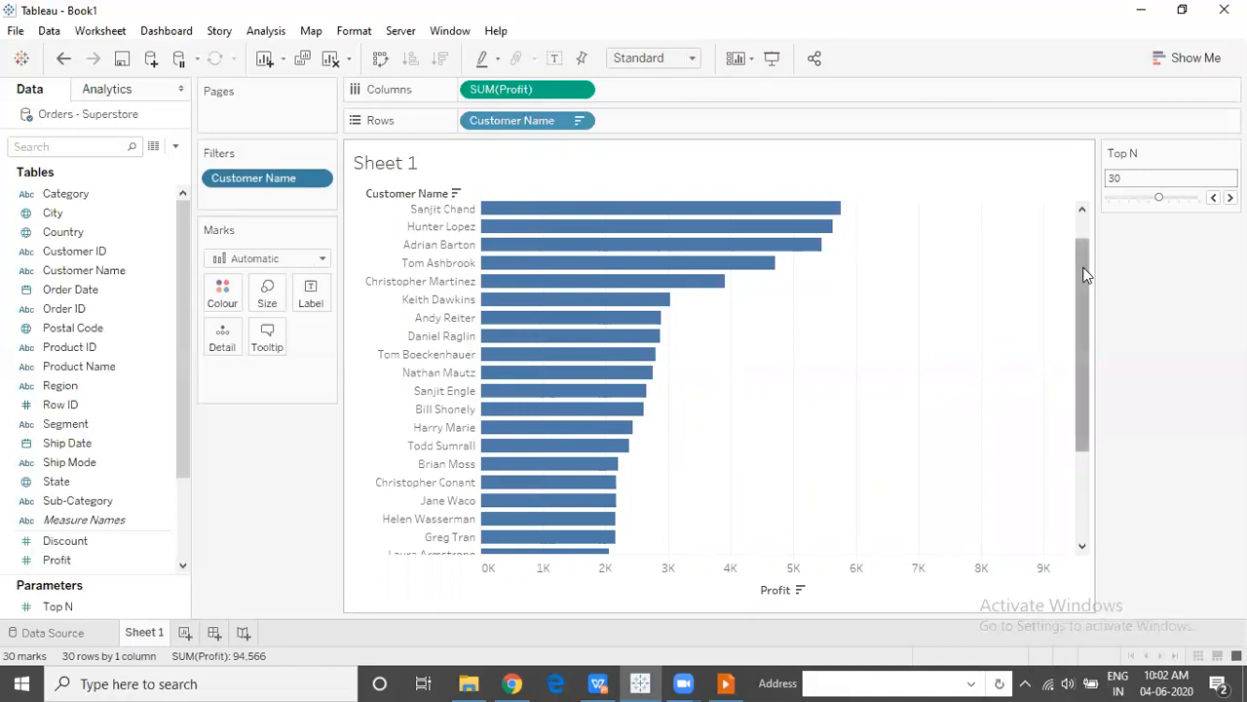
left_click_drag(1083, 273, 1083, 218)
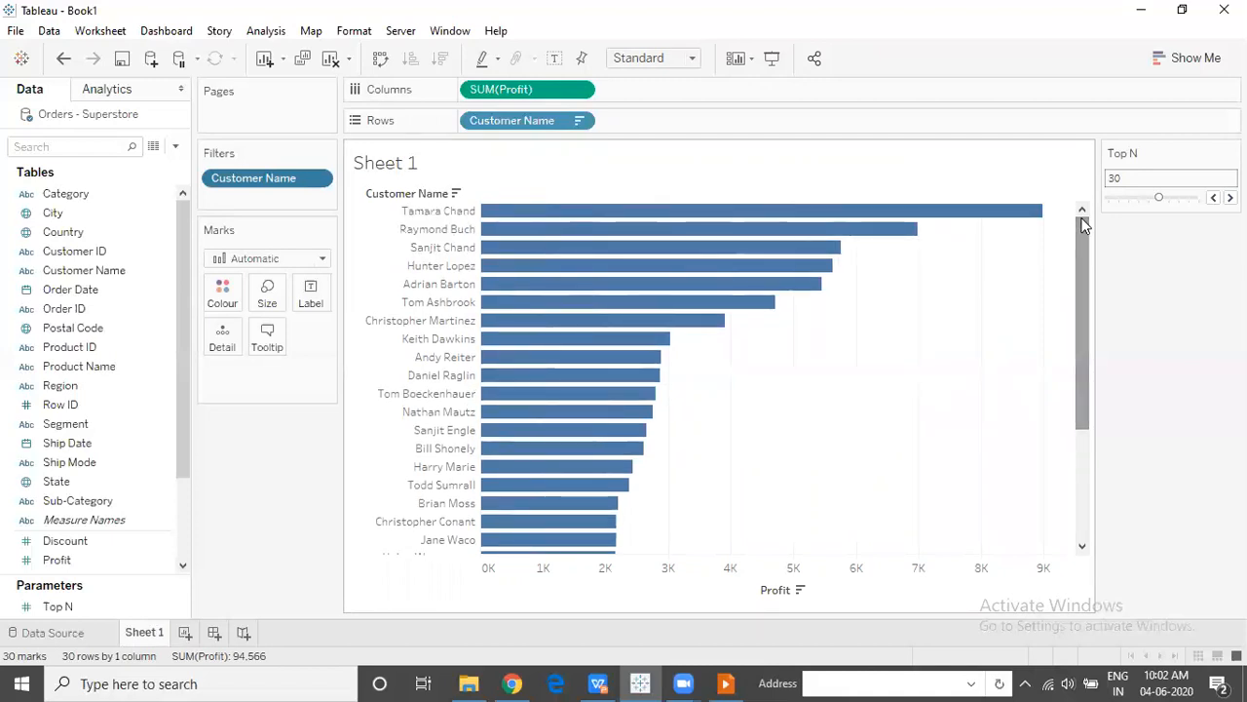